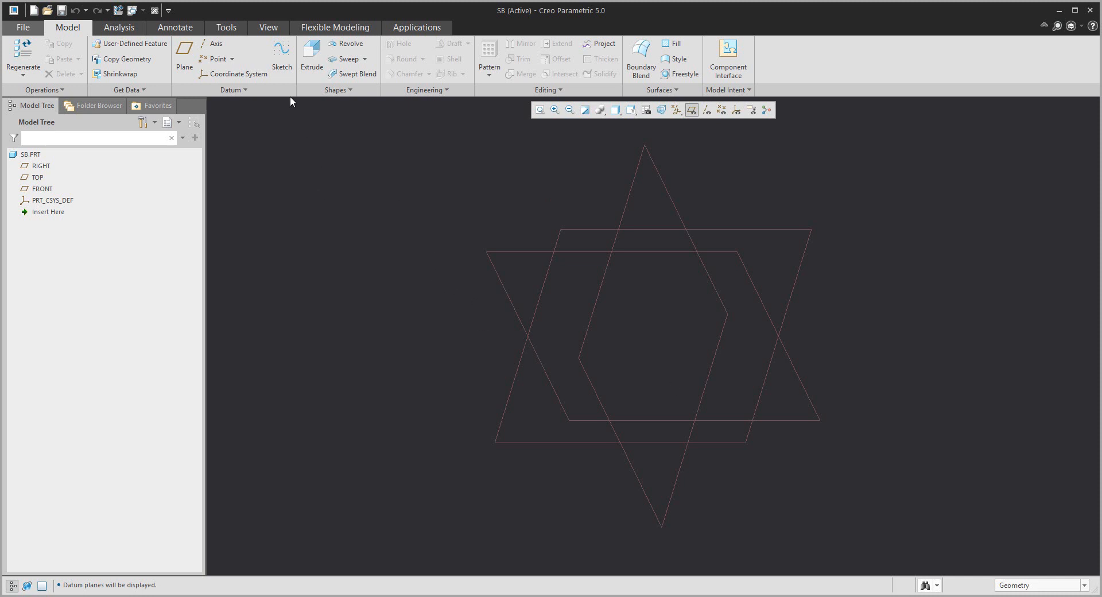
Start a sketch on a datum plane through the origin and orient the view parallel to it
left_click(288, 58)
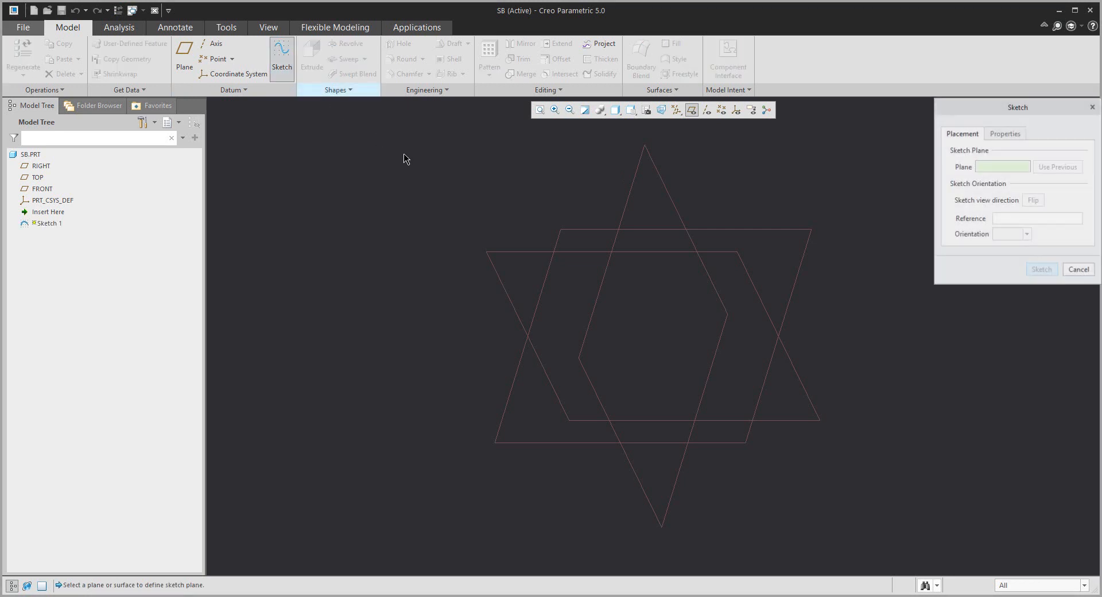
left_click(652, 252)
middle_click(677, 275)
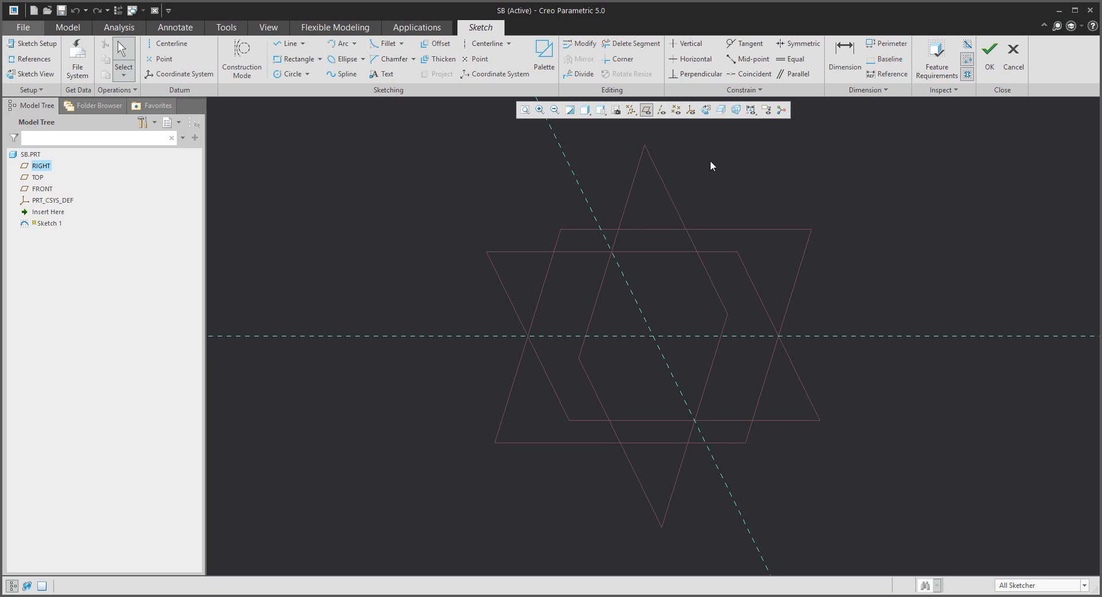
left_click(706, 110)
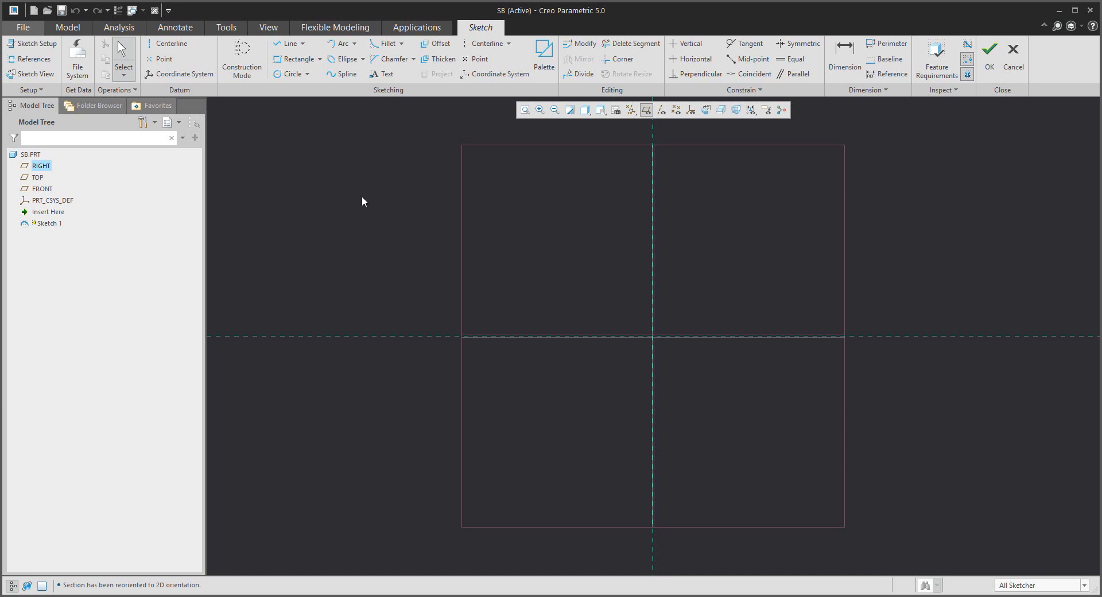
Sketch a four-point arched spline from the origin to a point about 308 across and 209 above it
left_click(342, 74)
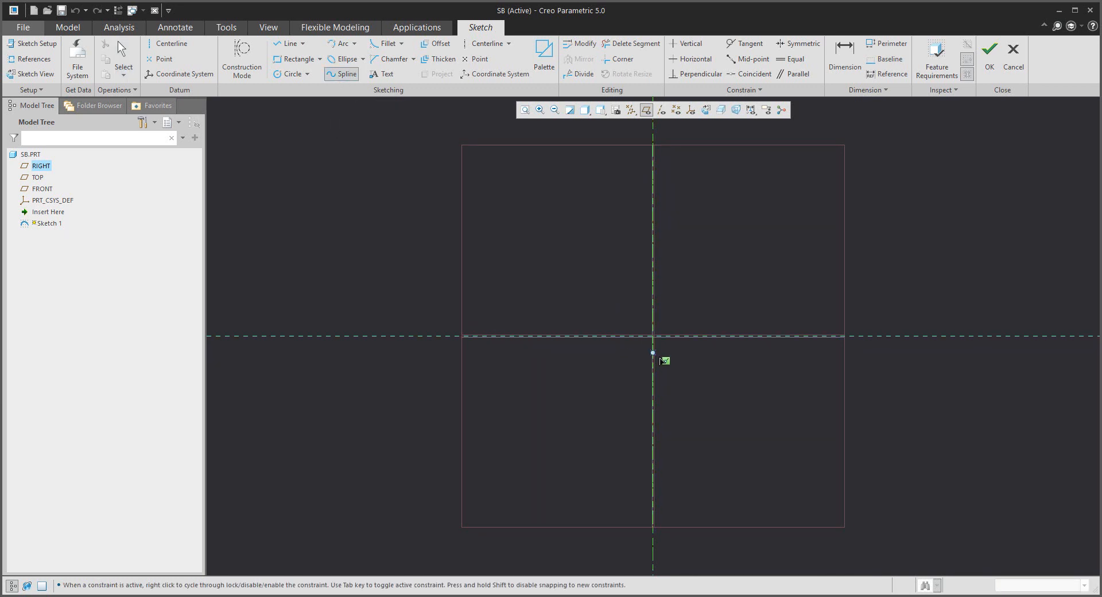
left_click(652, 336)
left_click(687, 245)
left_click(774, 185)
left_click(885, 179)
middle_click(904, 205)
middle_click(358, 170)
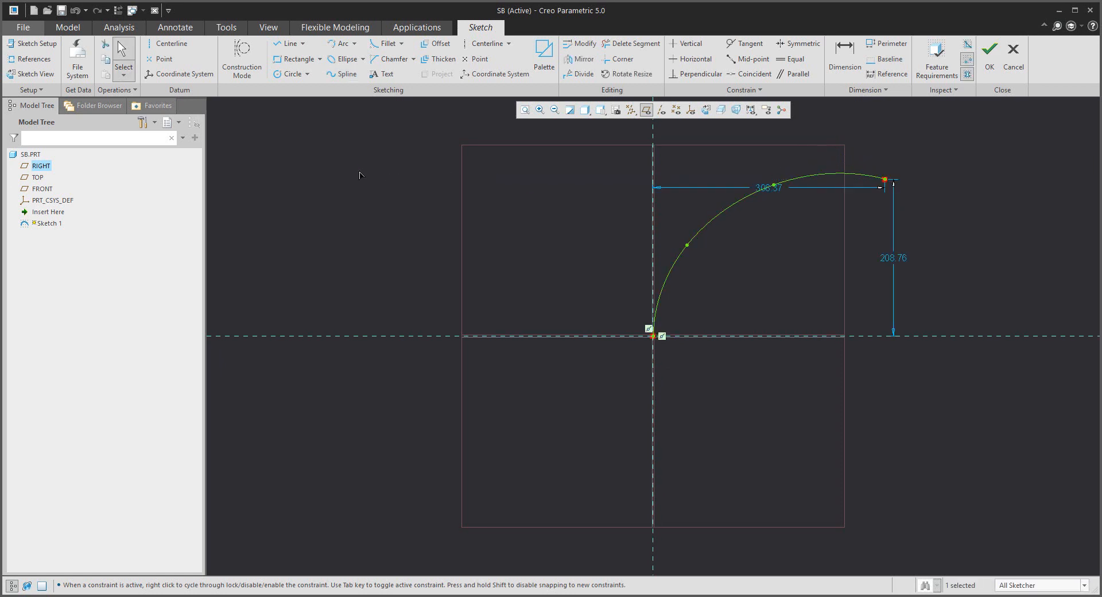
Dimension the spline's tangent angle at the origin against the horizontal reference and set it to 90 degrees
left_click(845, 65)
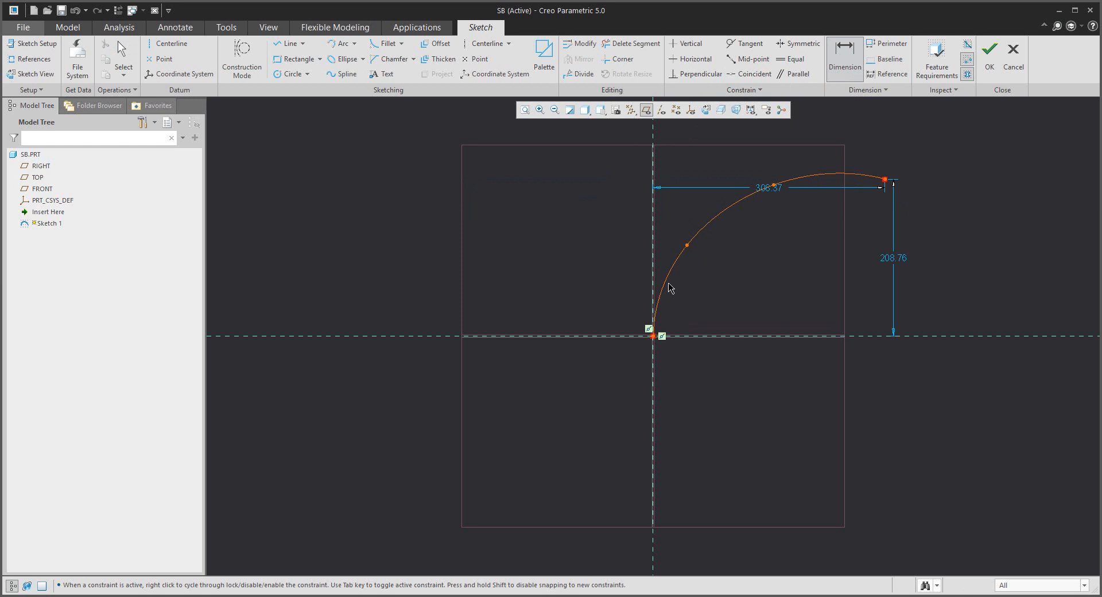
left_click(654, 338)
left_click(676, 337)
middle_click(685, 307)
type("90")
key("Return")
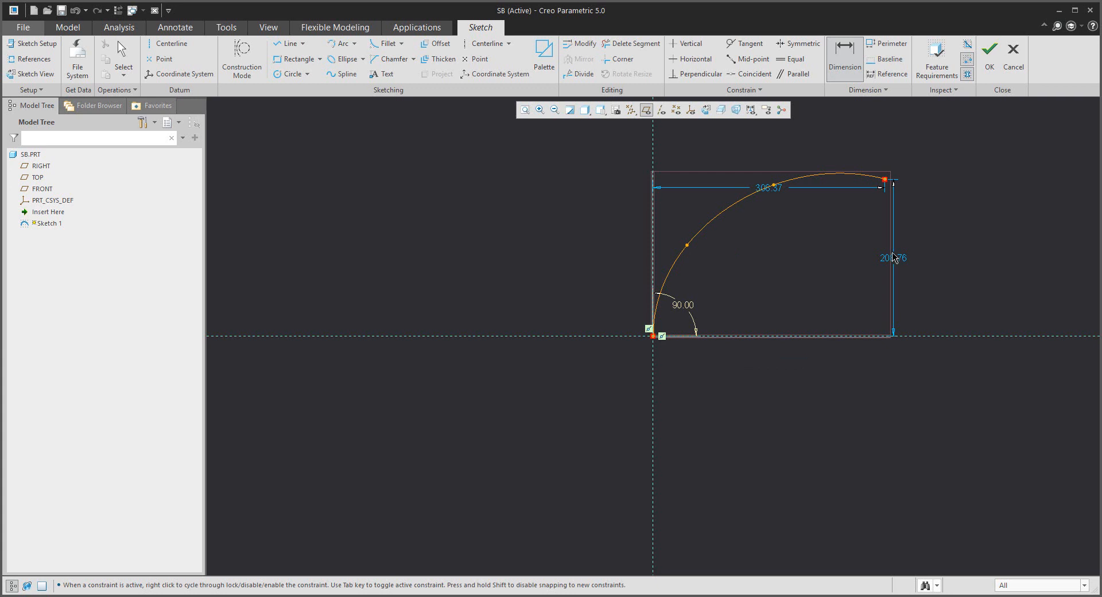
Sketch a line tangent to the spline's free end, ending about 158 above the horizontal reference, and finish the sketch
left_click(287, 43)
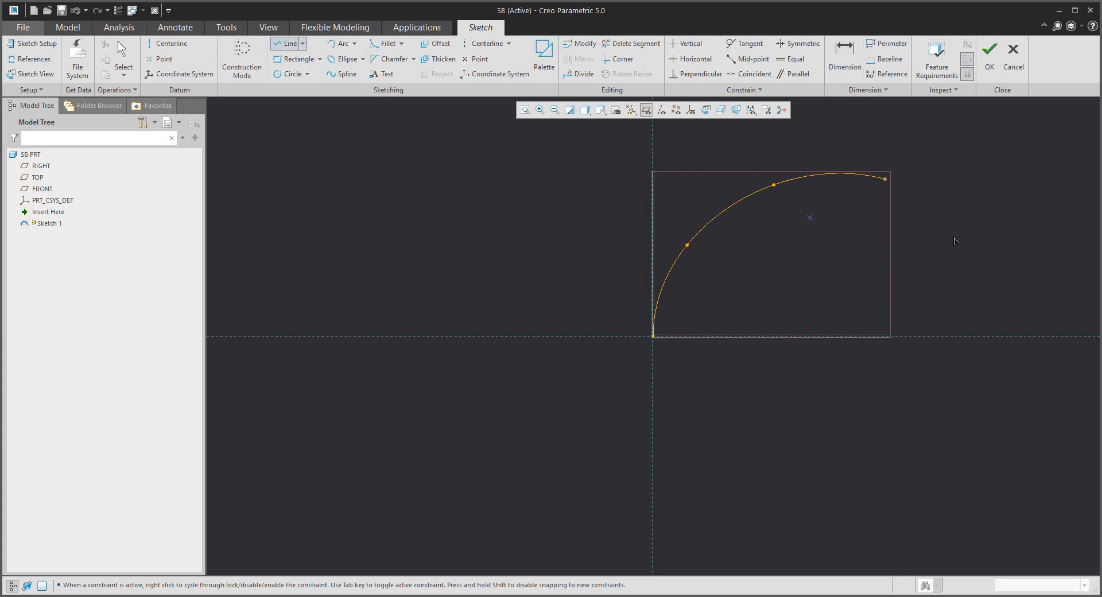
left_click(885, 179)
left_click(1008, 215)
middle_click(983, 233)
middle_click(960, 243)
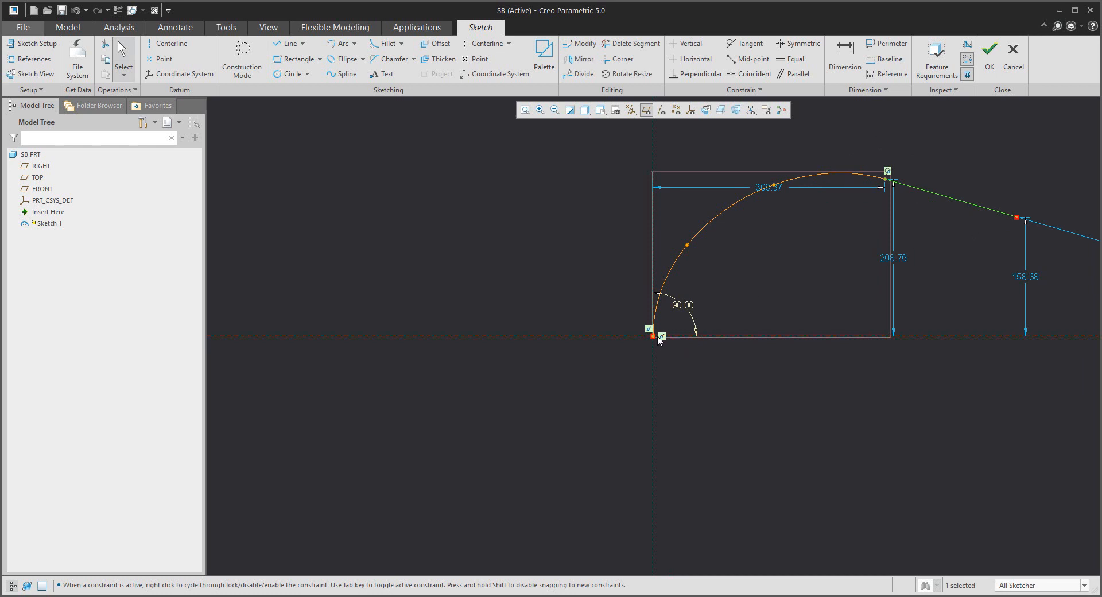
left_click(954, 213)
left_click(989, 55)
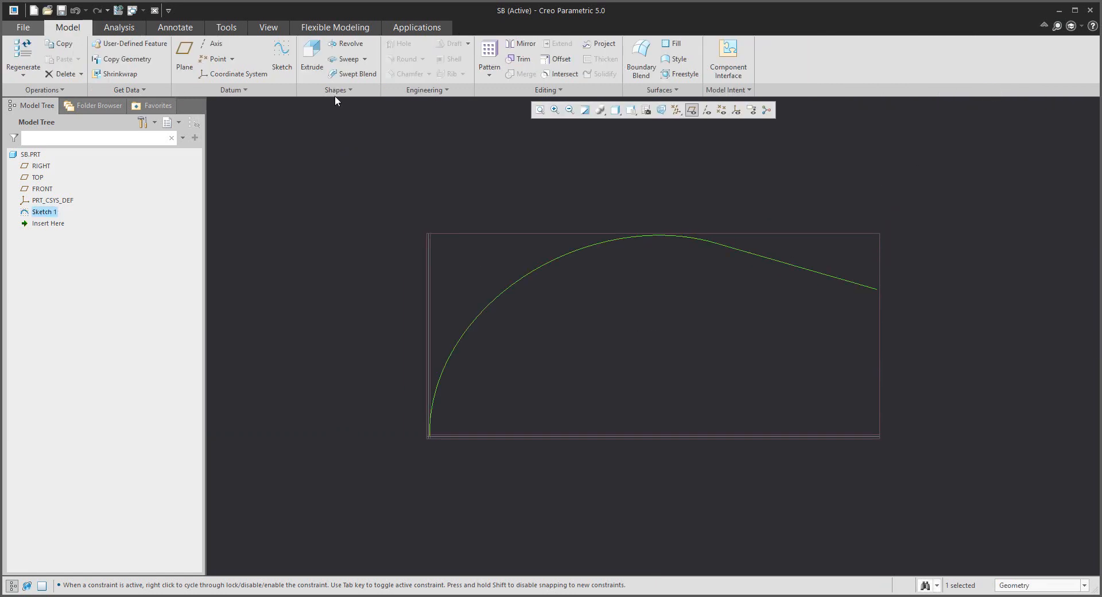
Start a Swept Blend along the sketched curve and flip its start point to the end at the origin
left_click(352, 76)
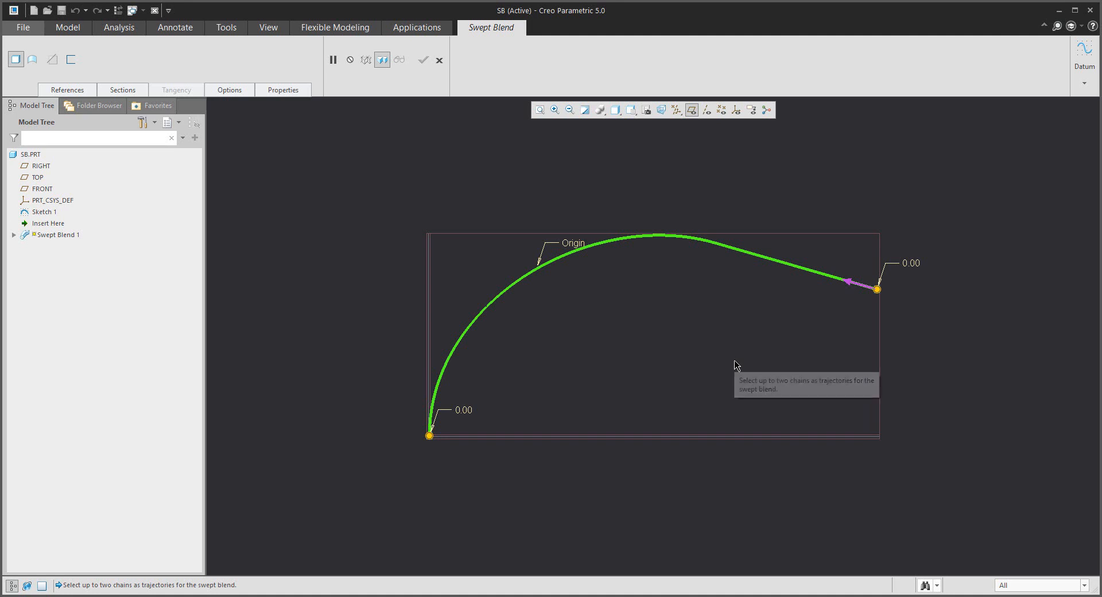
left_click(849, 286)
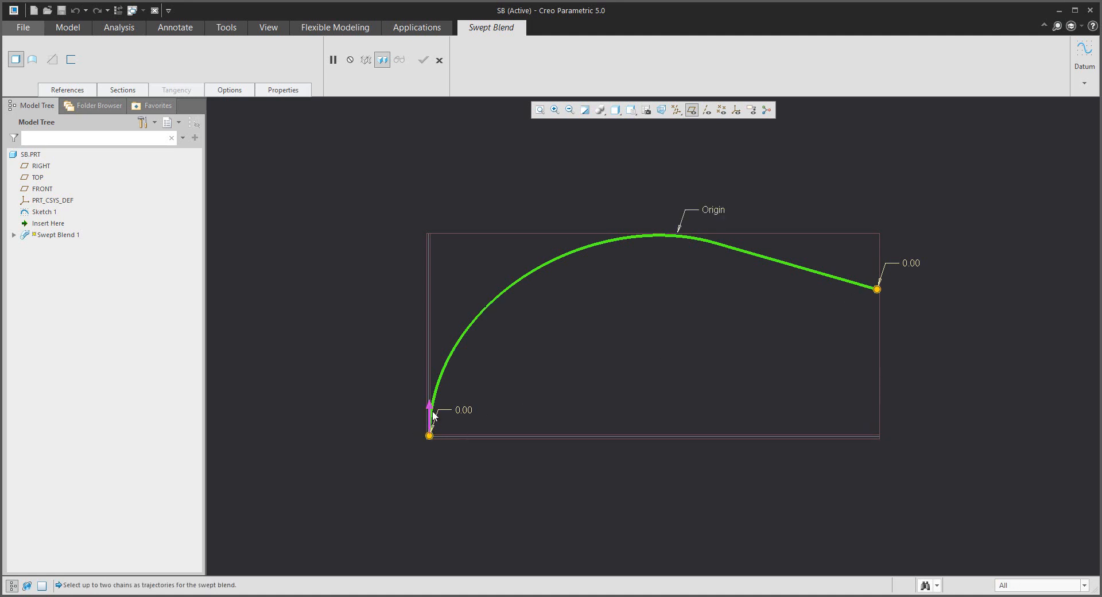
mouse_move(528, 388)
middle_mouse_down()
mouse_move(521, 381)
mouse_move(497, 448)
middle_mouse_up()
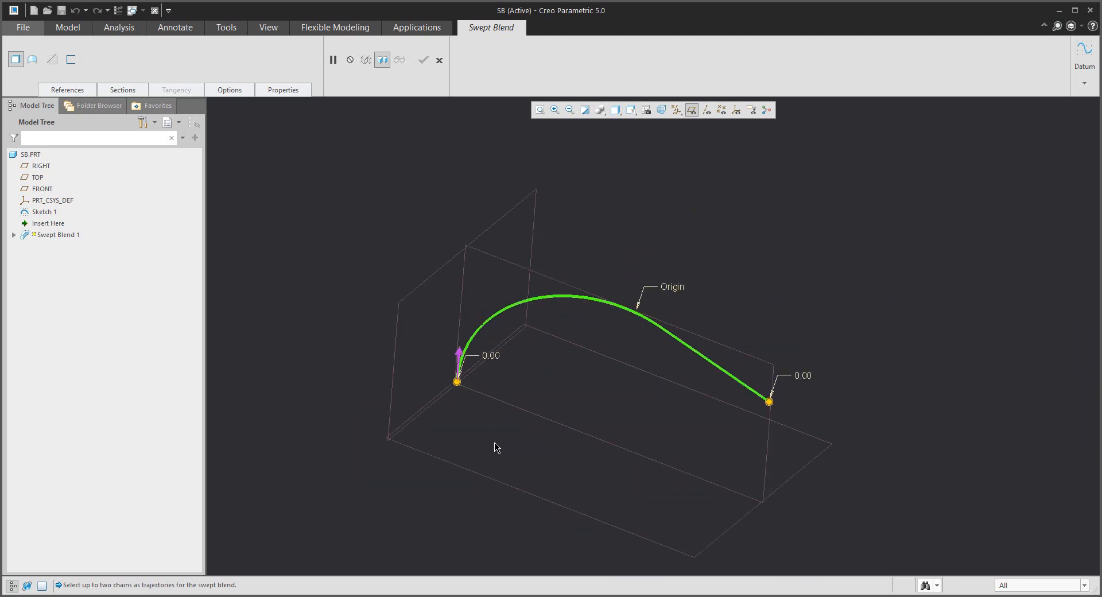
Sketch the first section at the trajectory start as a rectangle about 71 by 93, centred on the origin, and finish it
left_click(118, 92)
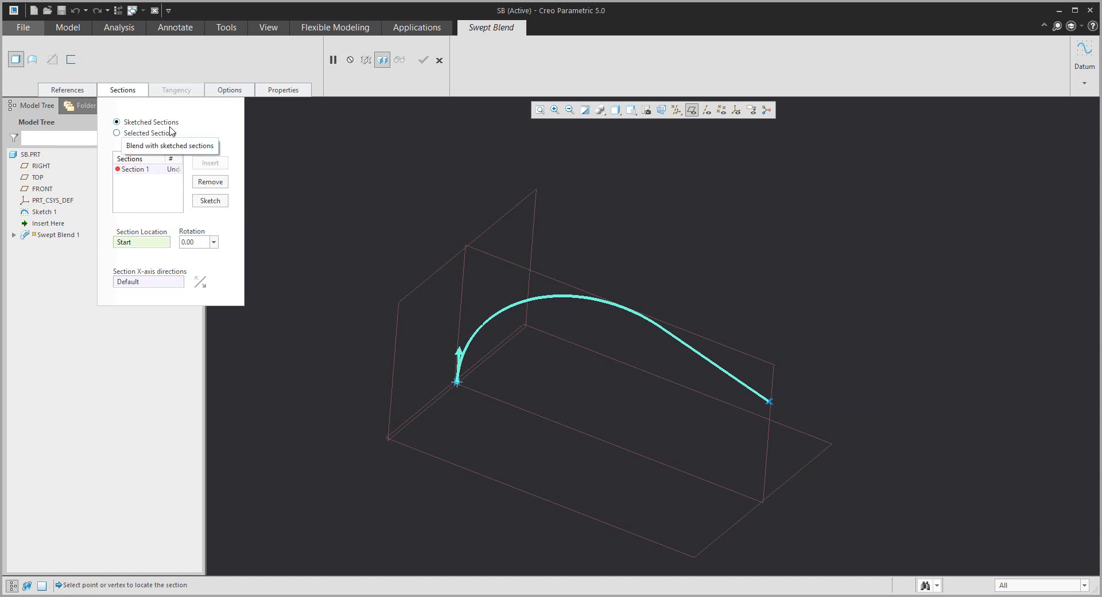
left_click(210, 201)
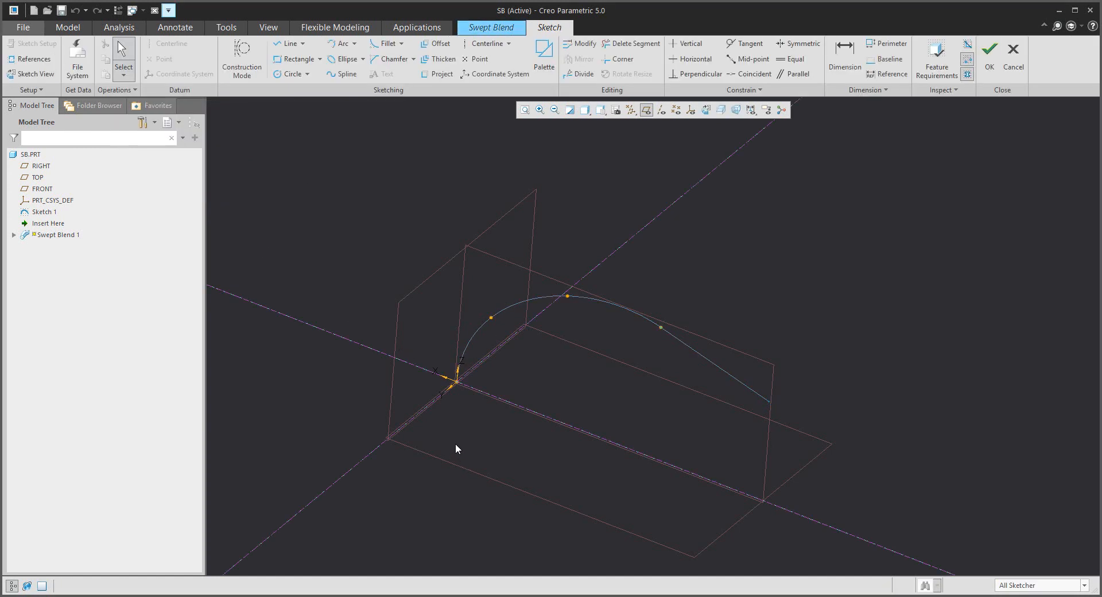
left_click(296, 59)
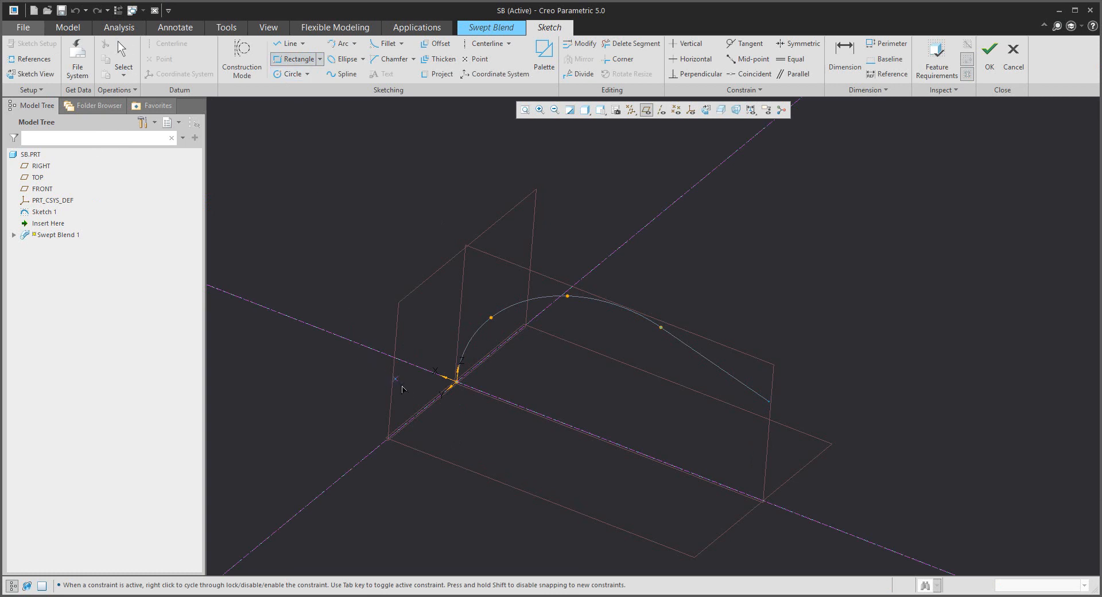
left_click(418, 388)
left_click(496, 376)
middle_click(514, 408)
scroll(469, 412, "up", 5)
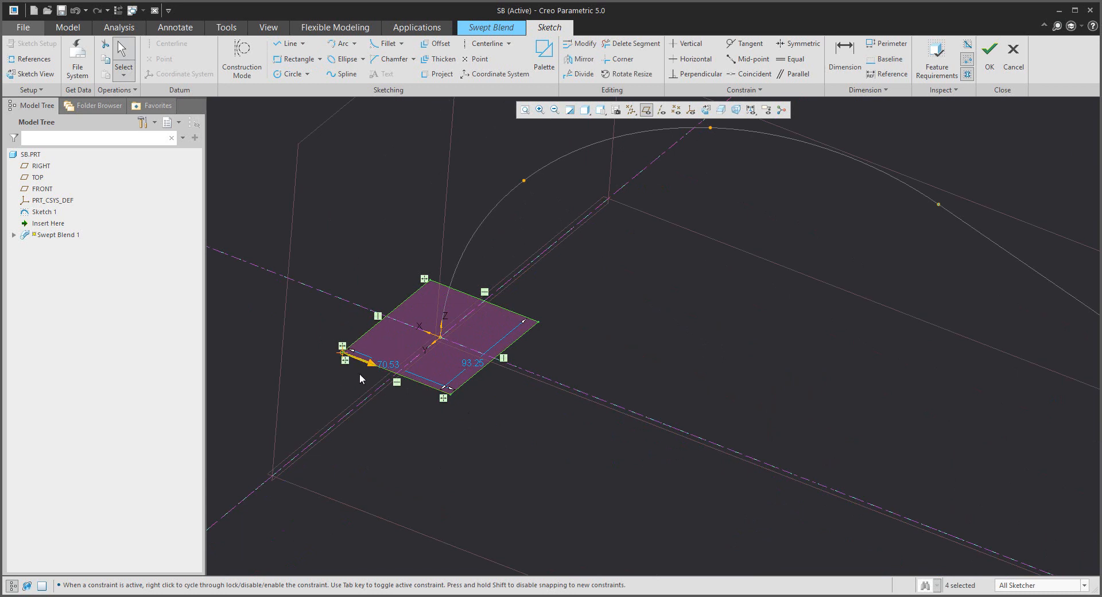
scroll(359, 373, "down", 3)
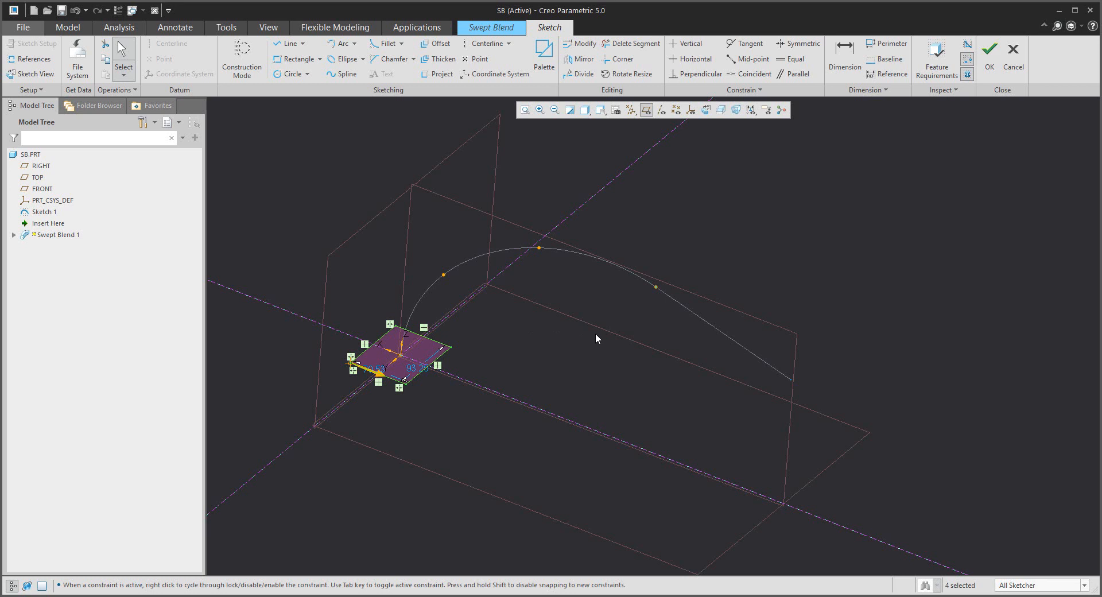
left_click(989, 53)
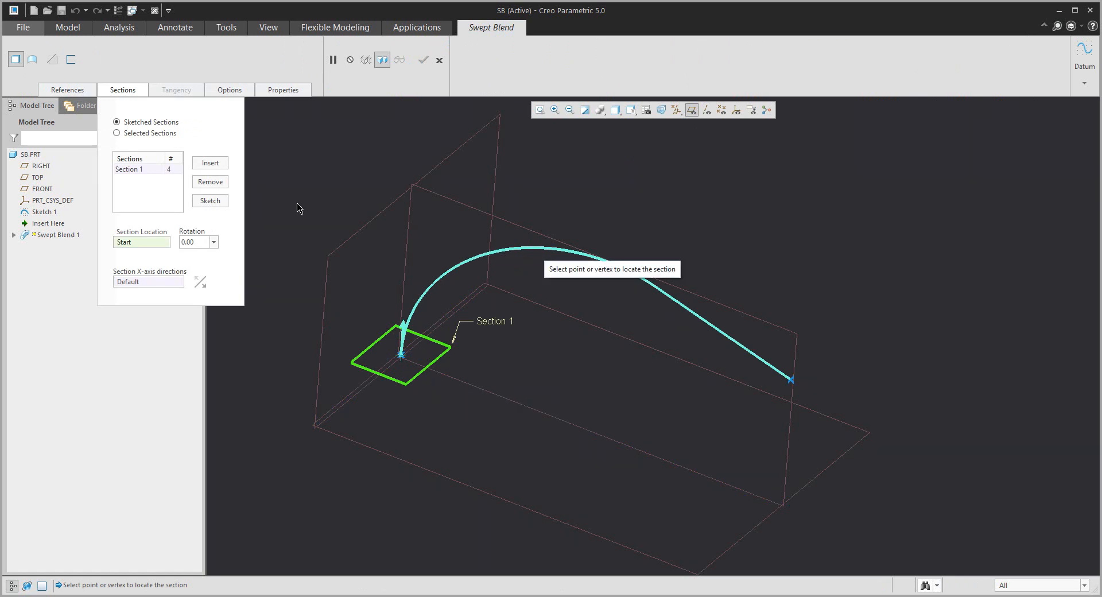
Insert a second section and create a datum point on the spline part of the trajectory at an offset ratio of 0.5
left_click(210, 164)
left_click(210, 164)
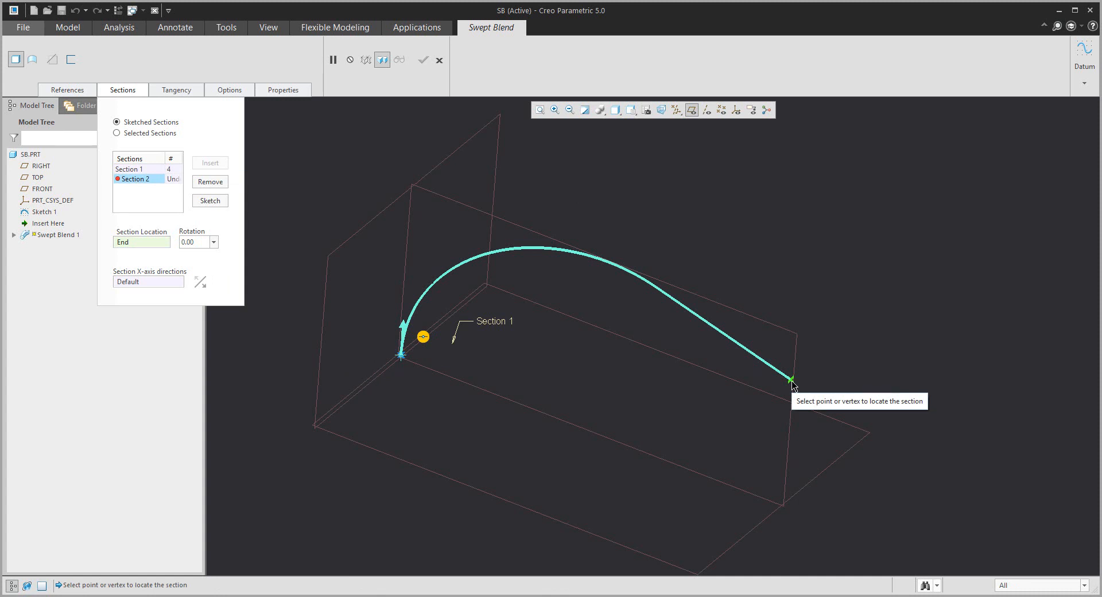
left_click(1082, 90)
left_click(1068, 124)
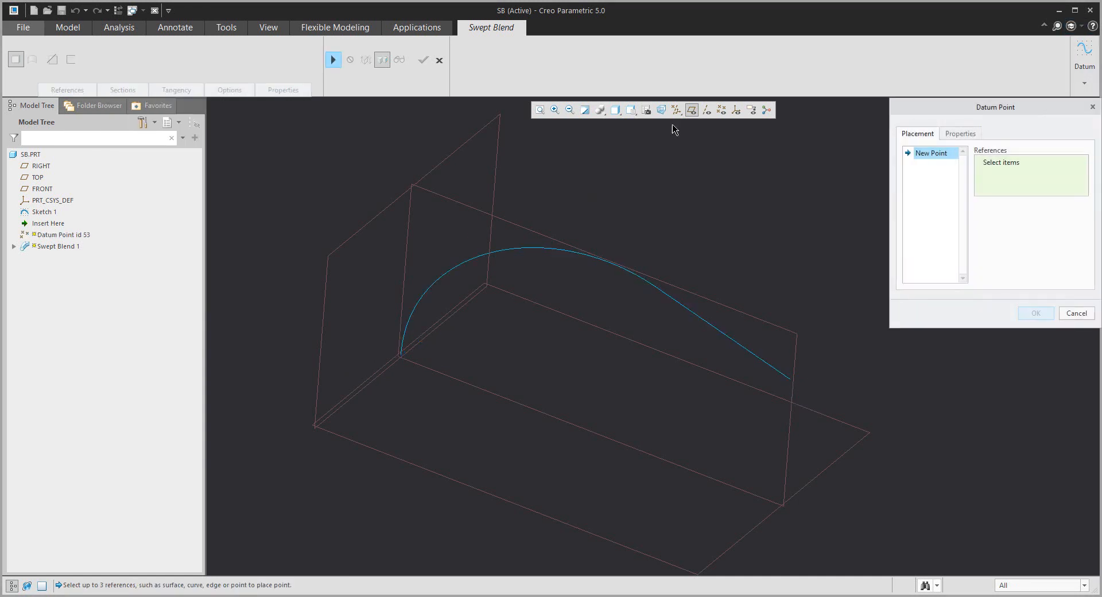
left_click(482, 262)
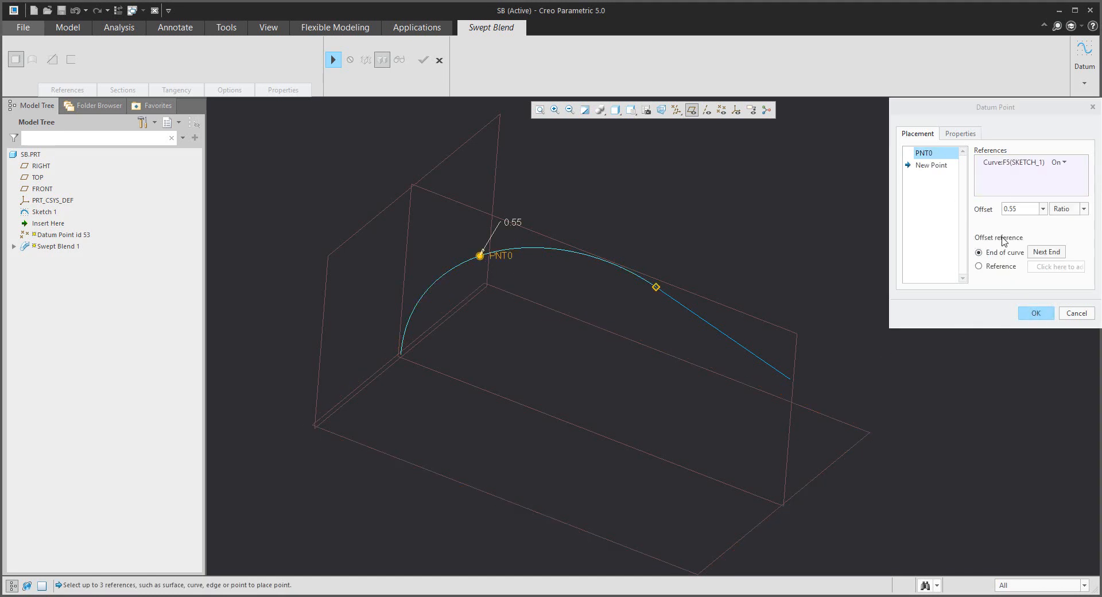
left_click(1022, 208)
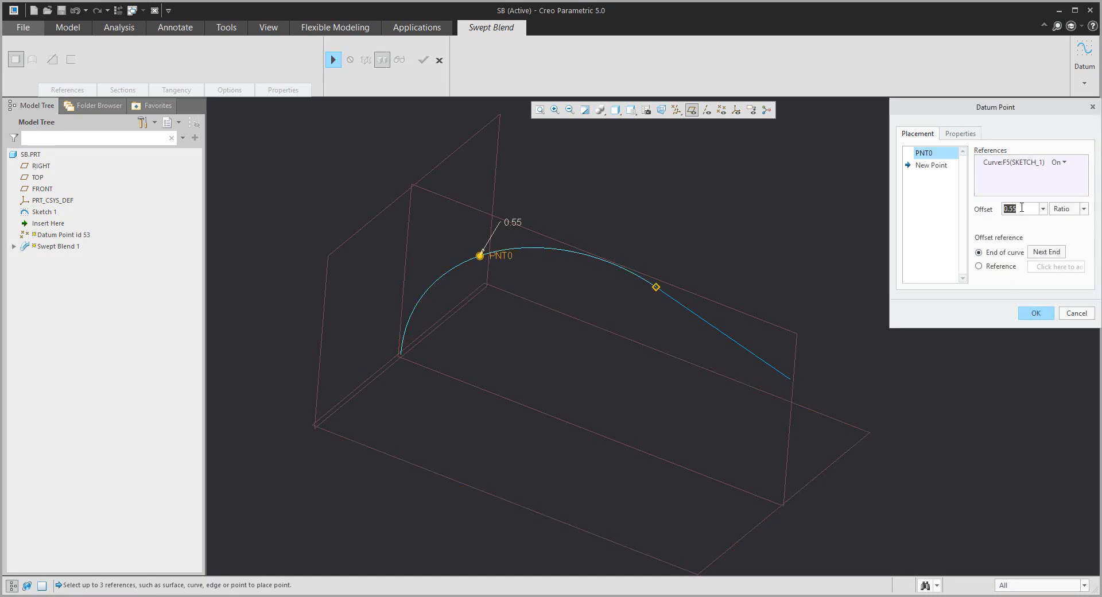
type("0.5")
key("Return")
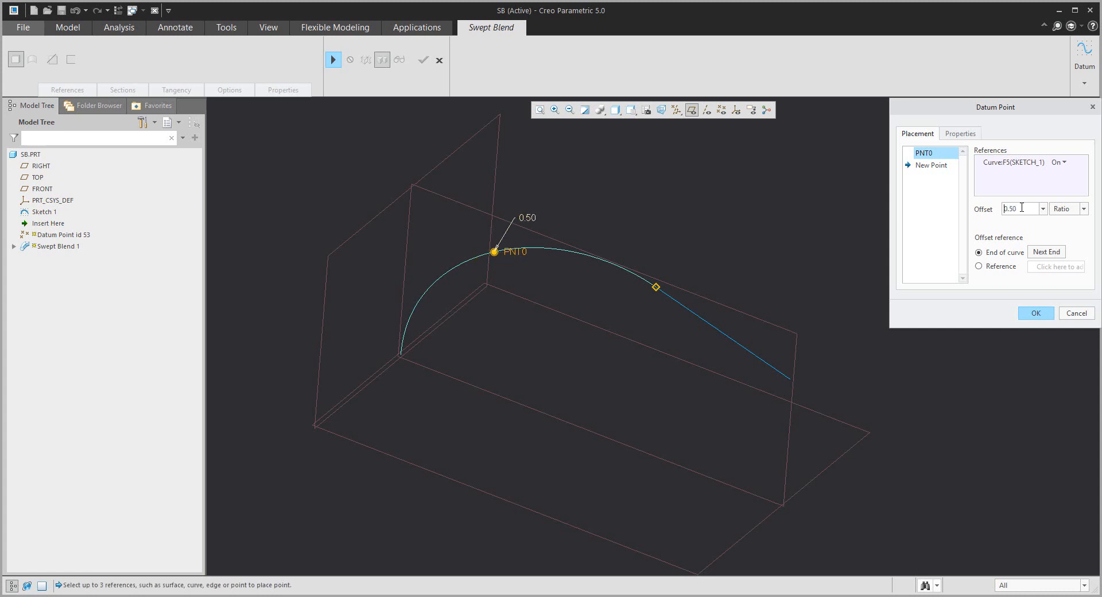
Switch the datum point's offset type to Real and accept the point
left_click(1084, 208)
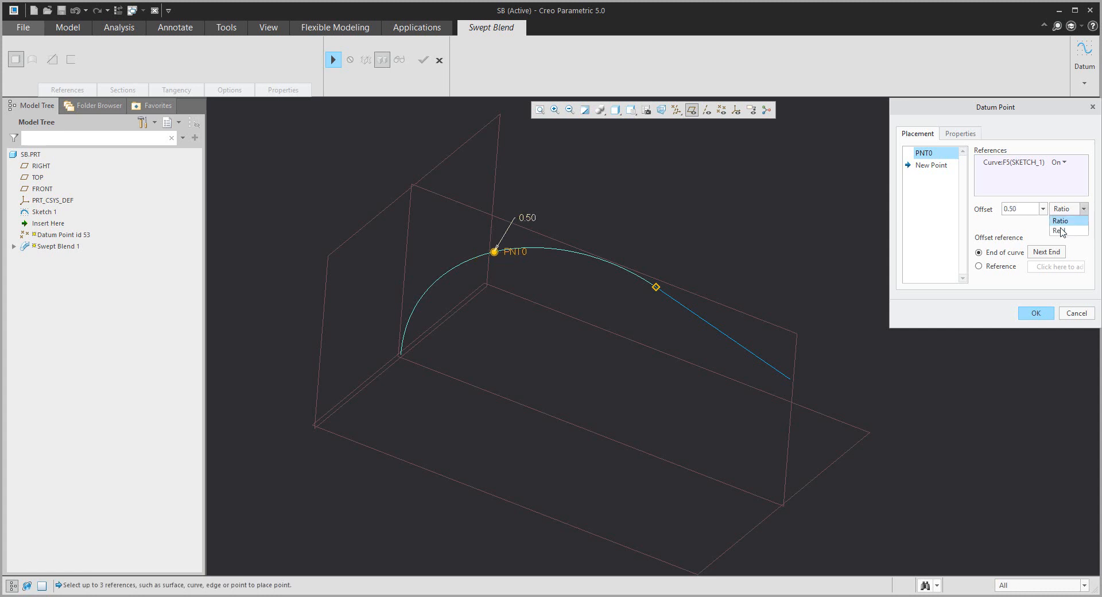
left_click(1062, 231)
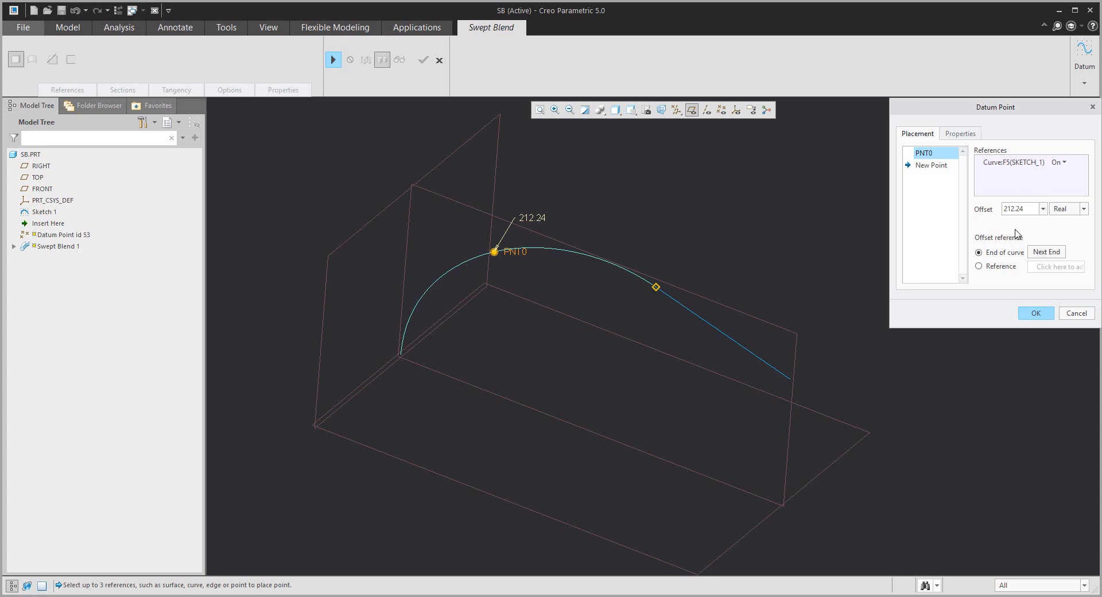
left_click(1037, 314)
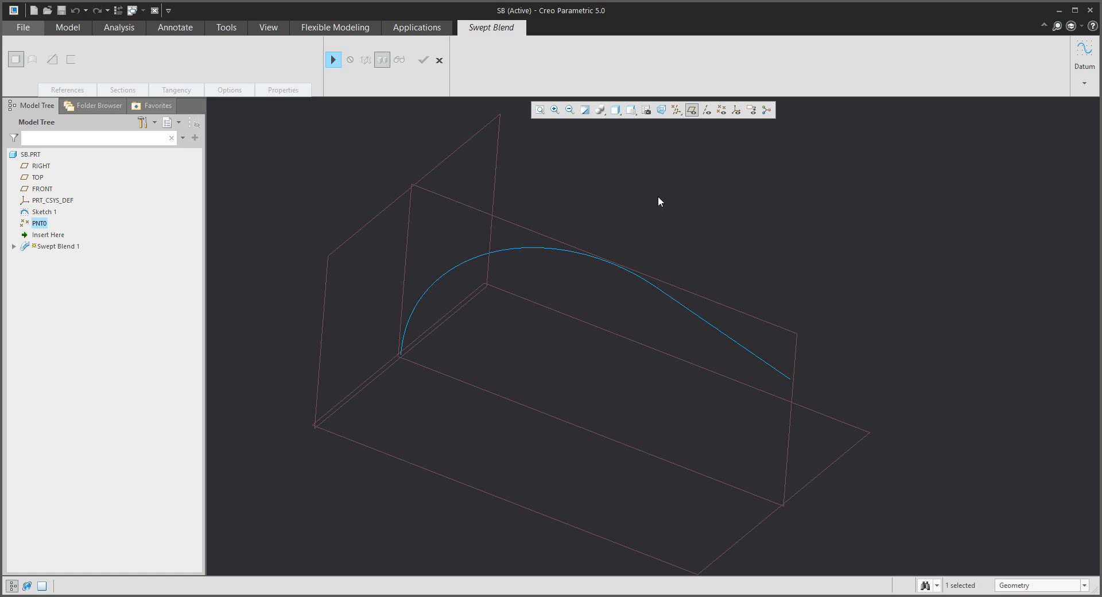
Sketch the second section at PNT0 as a rectangle about 61 by 59, centred on the point, and finish it
left_click(119, 90)
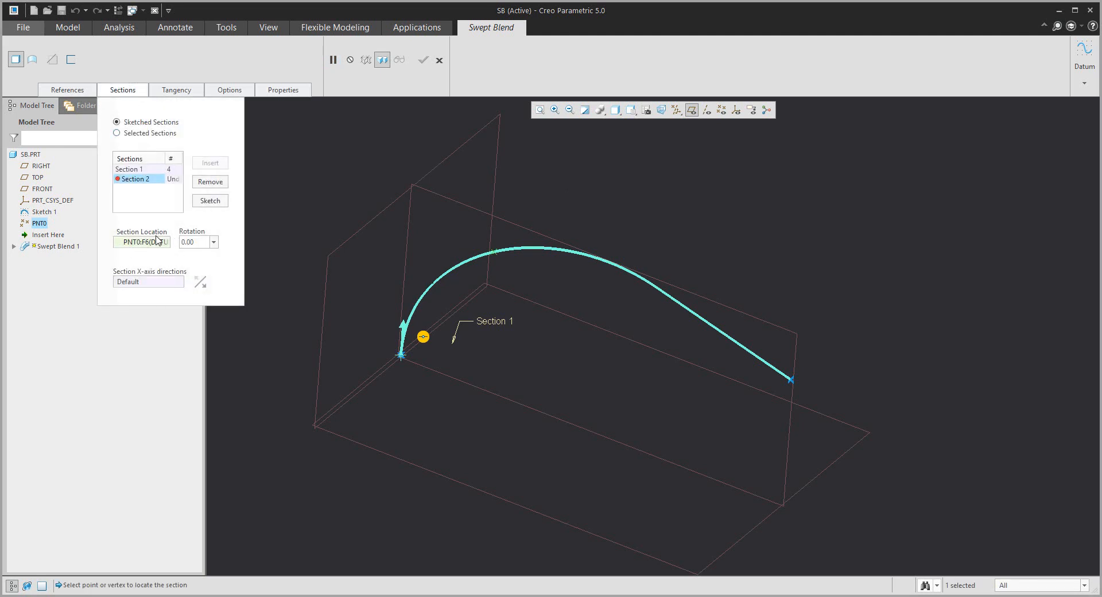
left_click(212, 202)
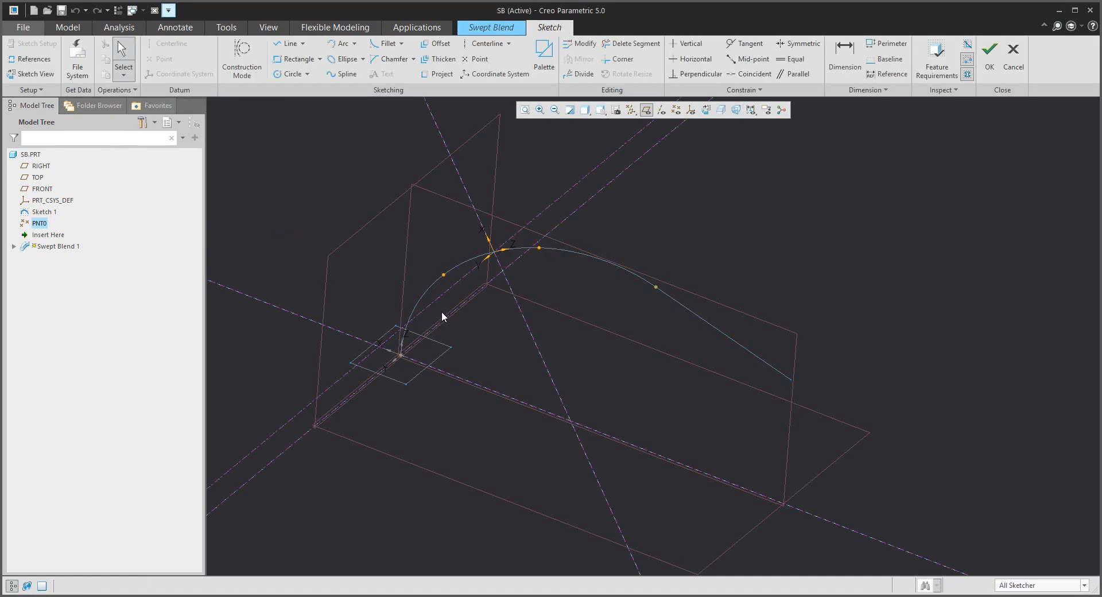
scroll(483, 267, "down", 3)
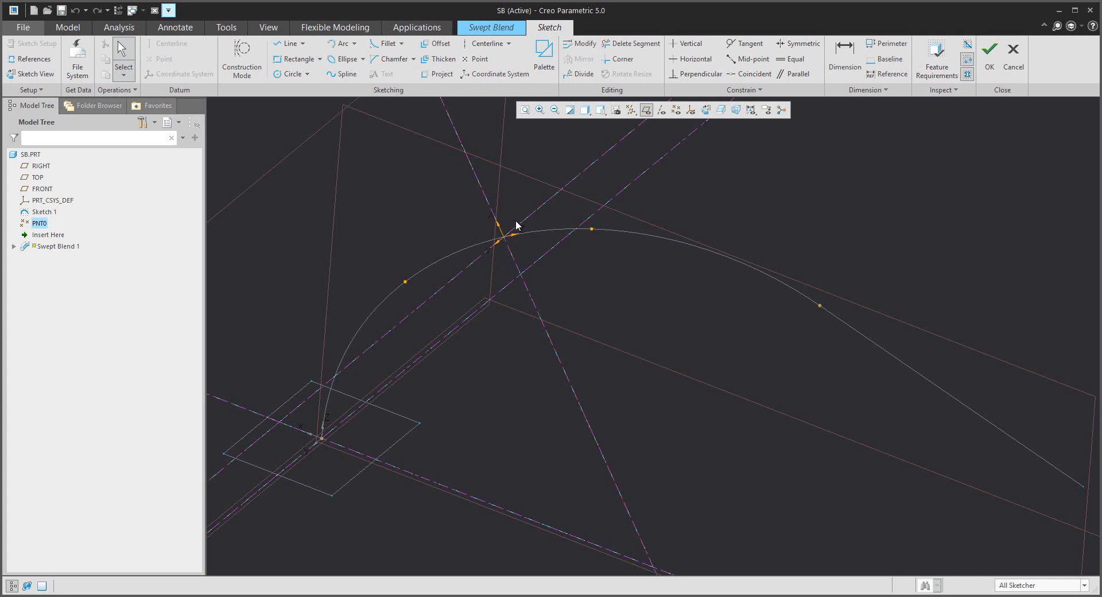
left_click(294, 58)
left_click(503, 237)
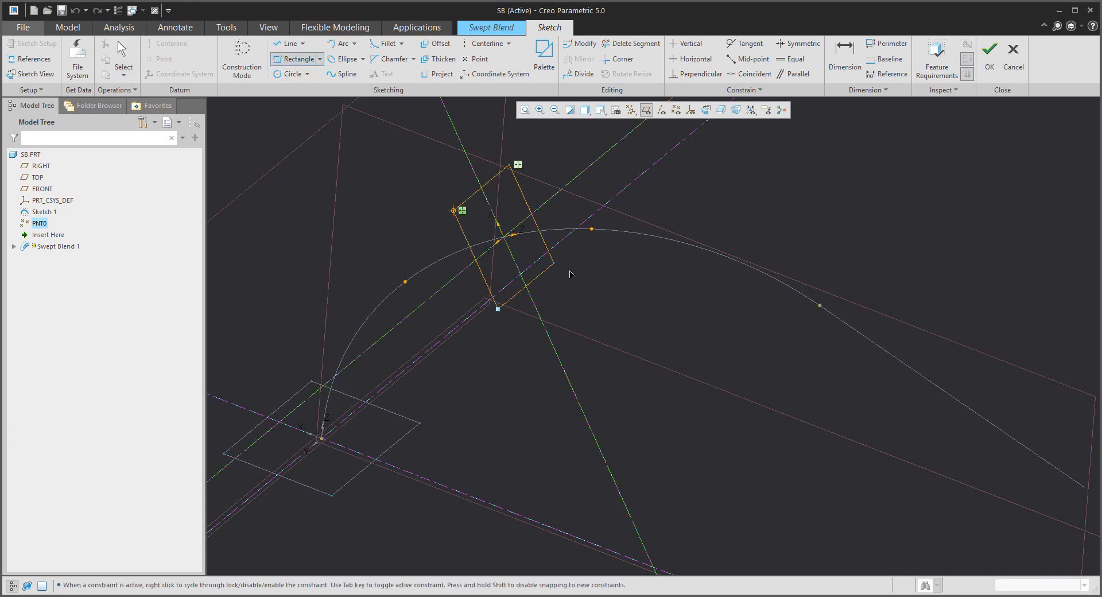
middle_click(602, 280)
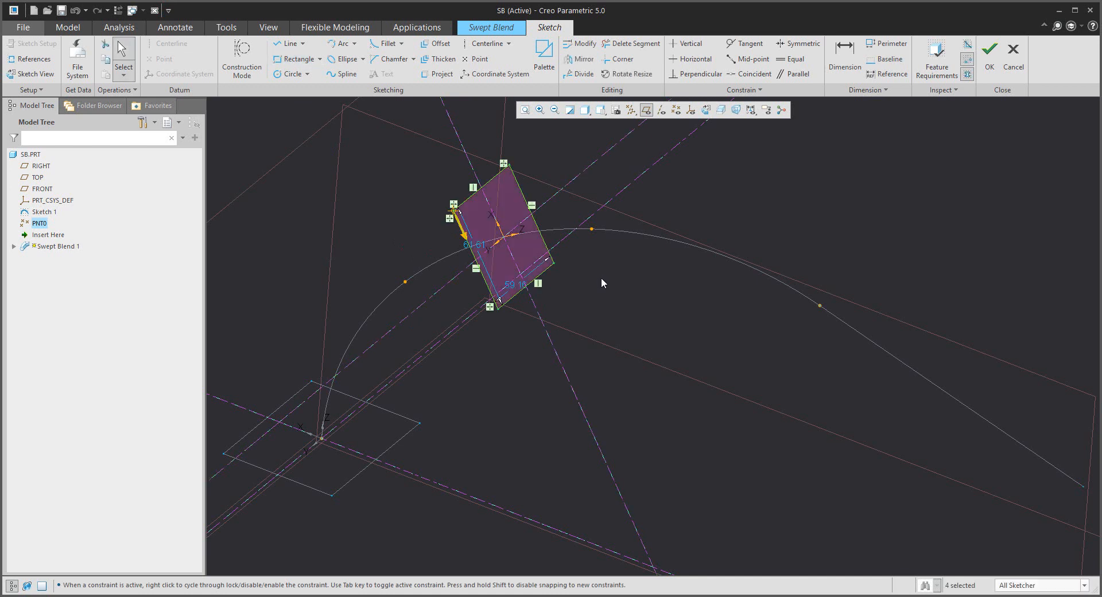
scroll(601, 278, "up", 1)
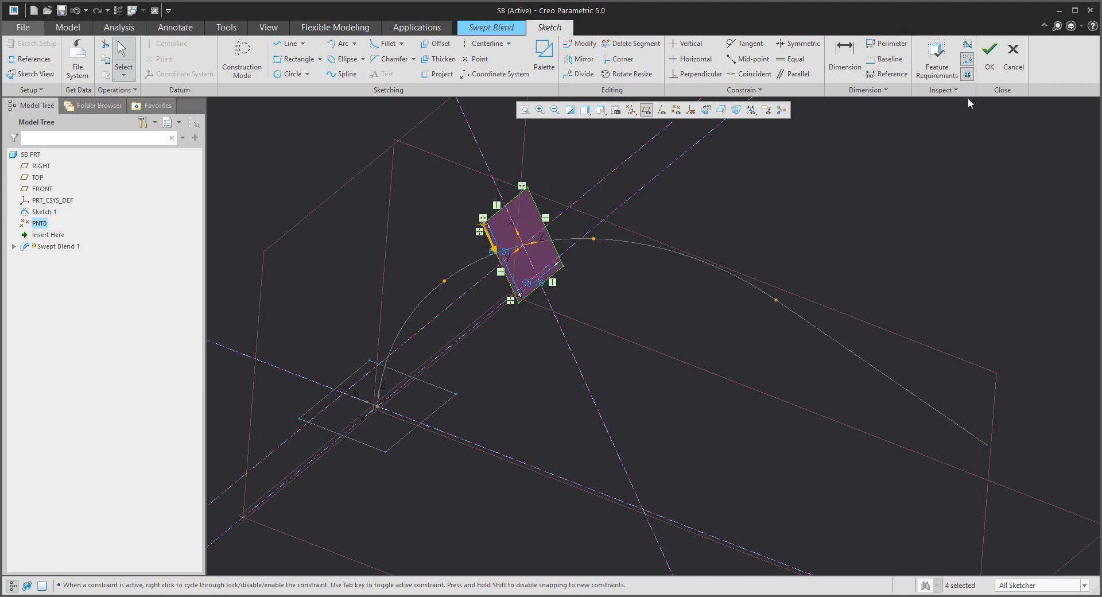
left_click(988, 52)
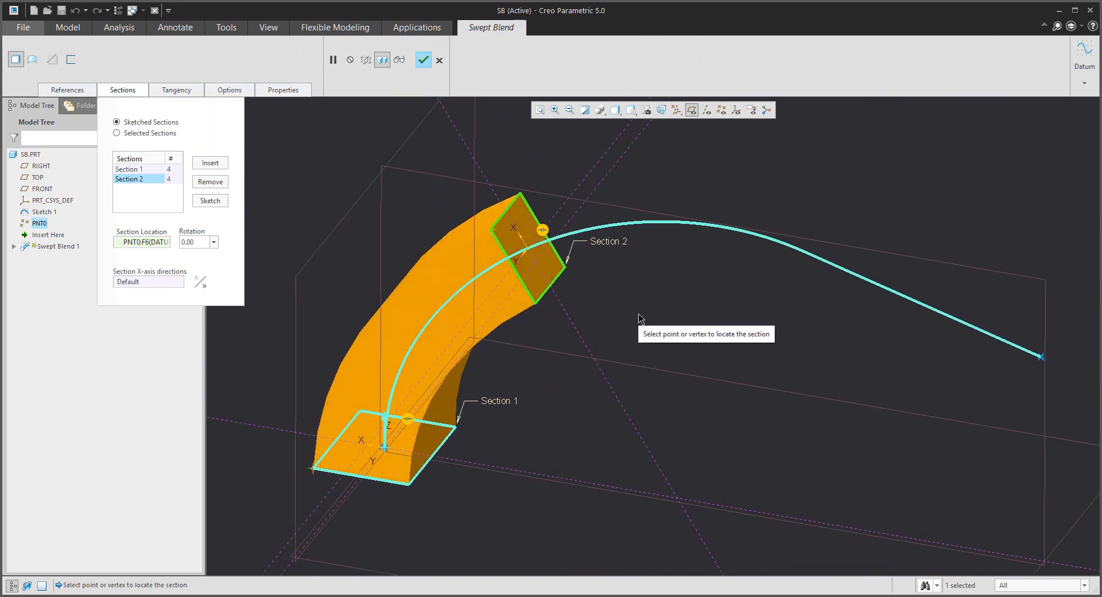
Insert a third section and create a datum point on the straight part of the trajectory at an offset ratio of about 0.69
left_click(210, 163)
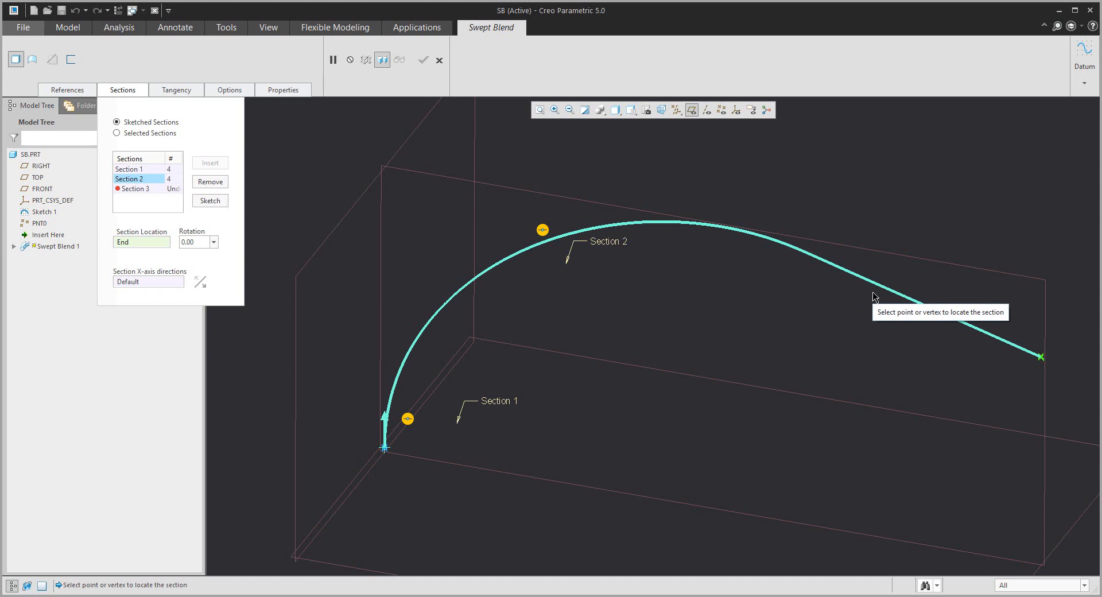
left_click(1084, 82)
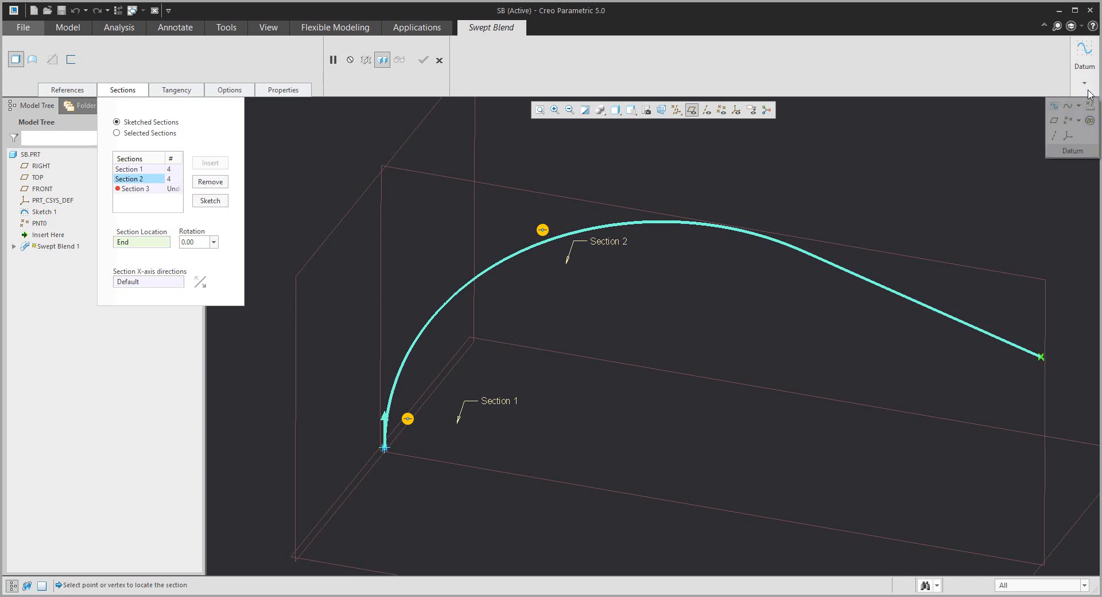
left_click(1070, 124)
left_click(877, 283)
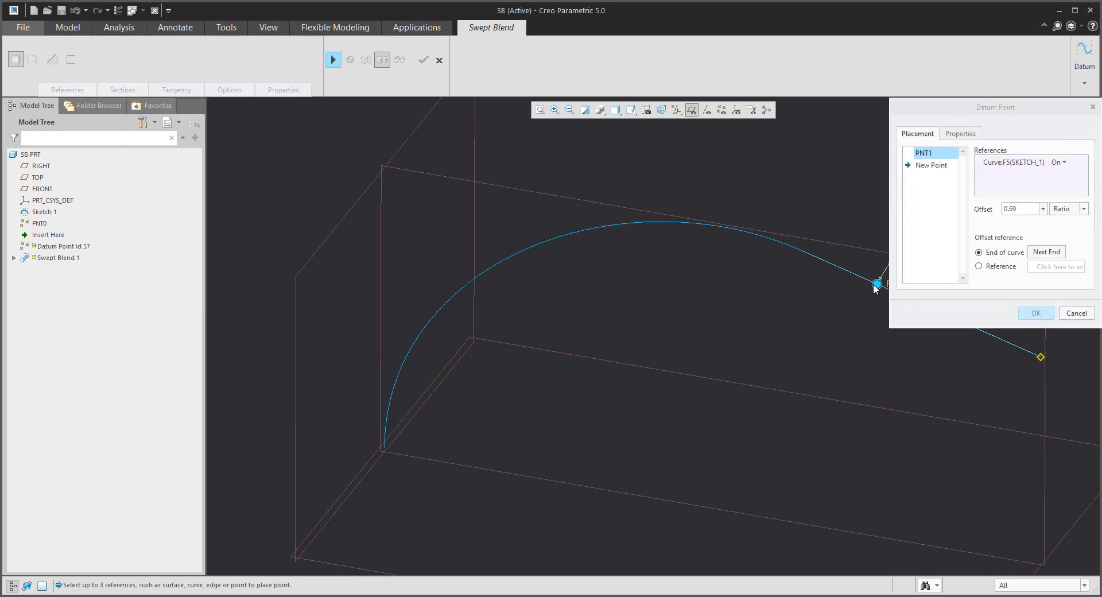
left_click(1041, 316)
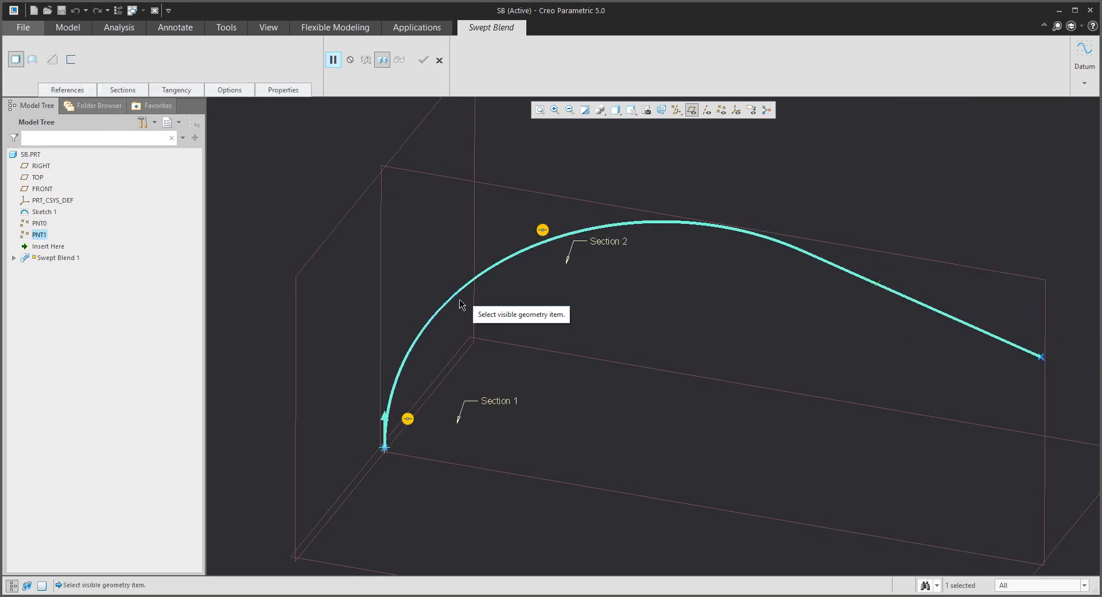
Sketch the third section at PNT1 as a rectangle about 111 by 81, centred on the point, and finish it
left_click(121, 91)
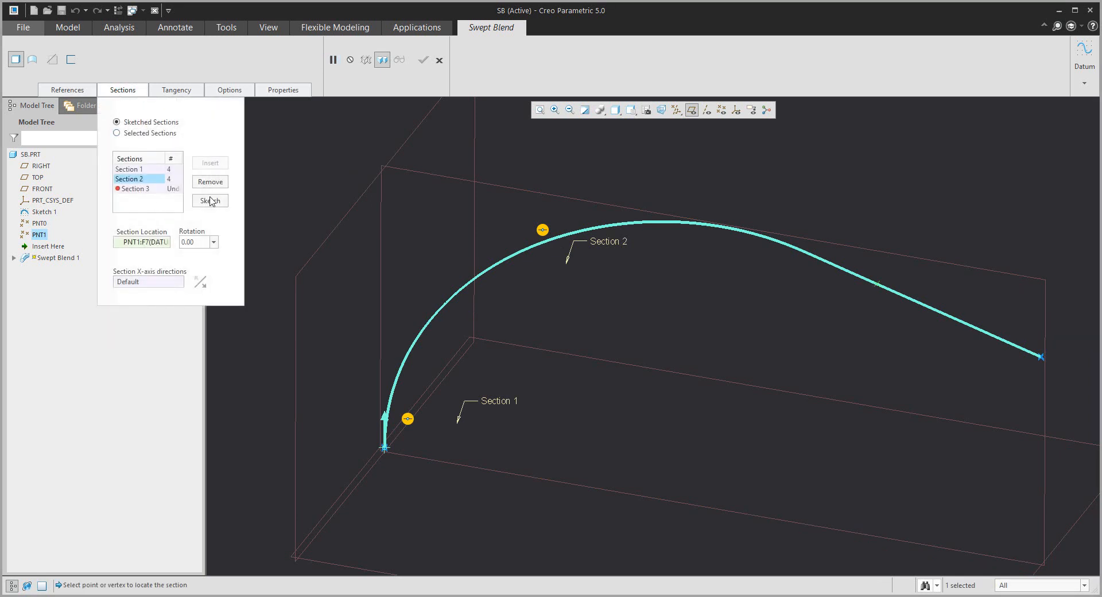
left_click(210, 200)
middle_click_drag(724, 331, 689, 327)
left_click(276, 62)
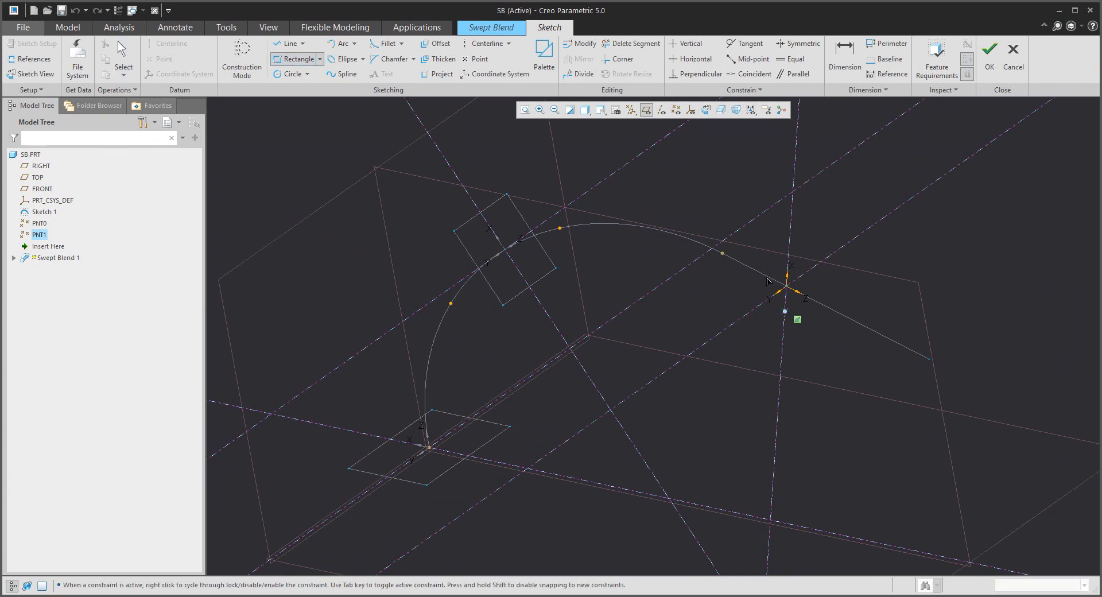
left_click(754, 247)
left_click(818, 325)
middle_click(841, 342)
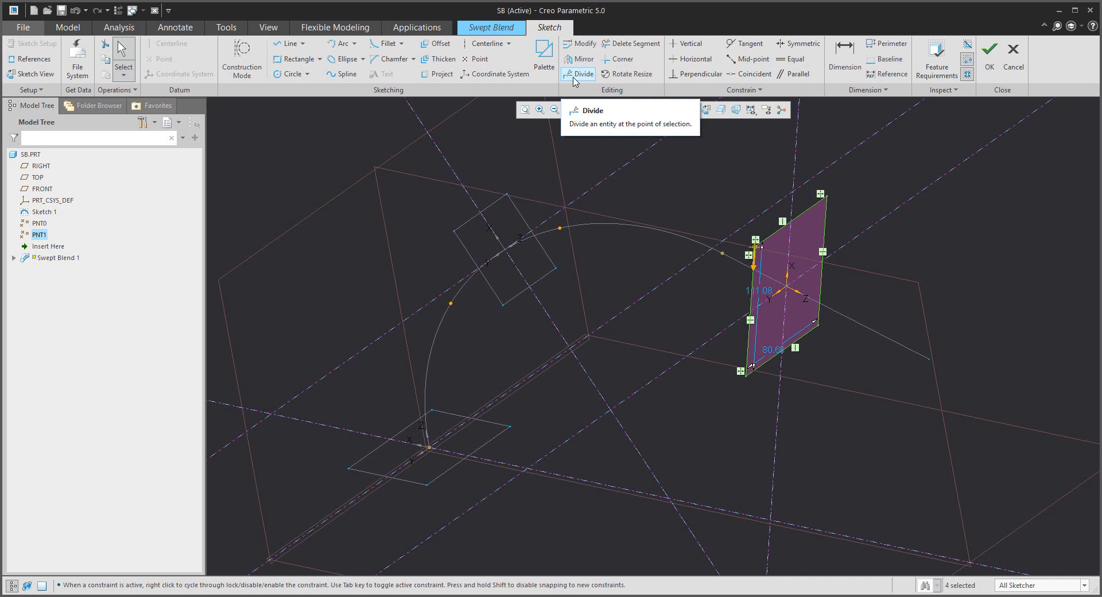
left_click(989, 55)
mouse_move(741, 241)
middle_mouse_down()
mouse_move(797, 242)
mouse_move(751, 243)
middle_mouse_up()
scroll(678, 301, "down", 3)
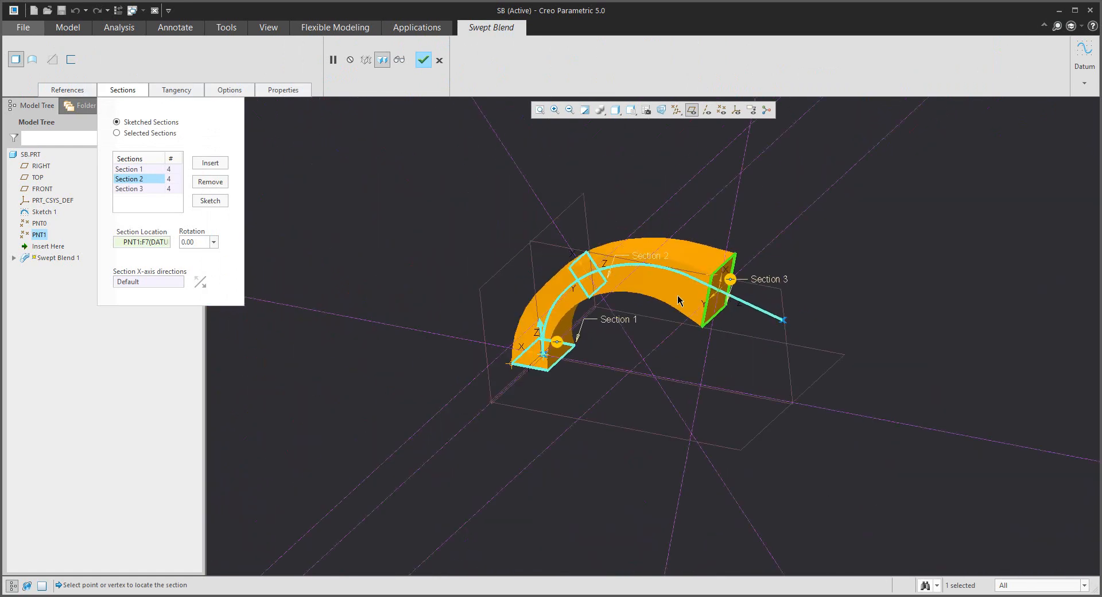
scroll(679, 300, "up", 3)
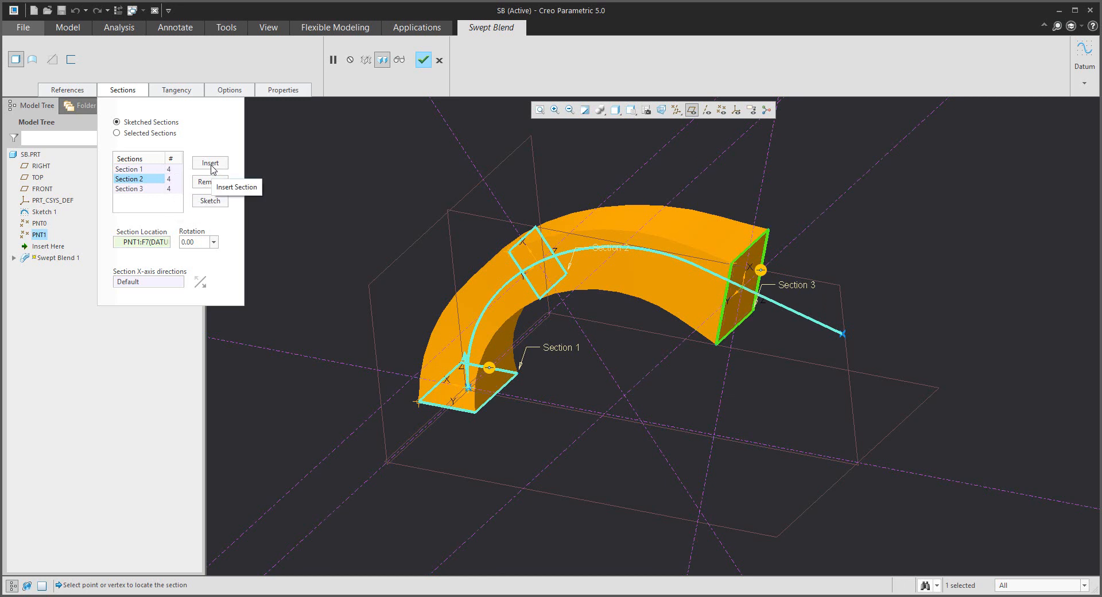
Insert a fourth section at the trajectory end and sketch a closed triangle around its origin
left_click(210, 164)
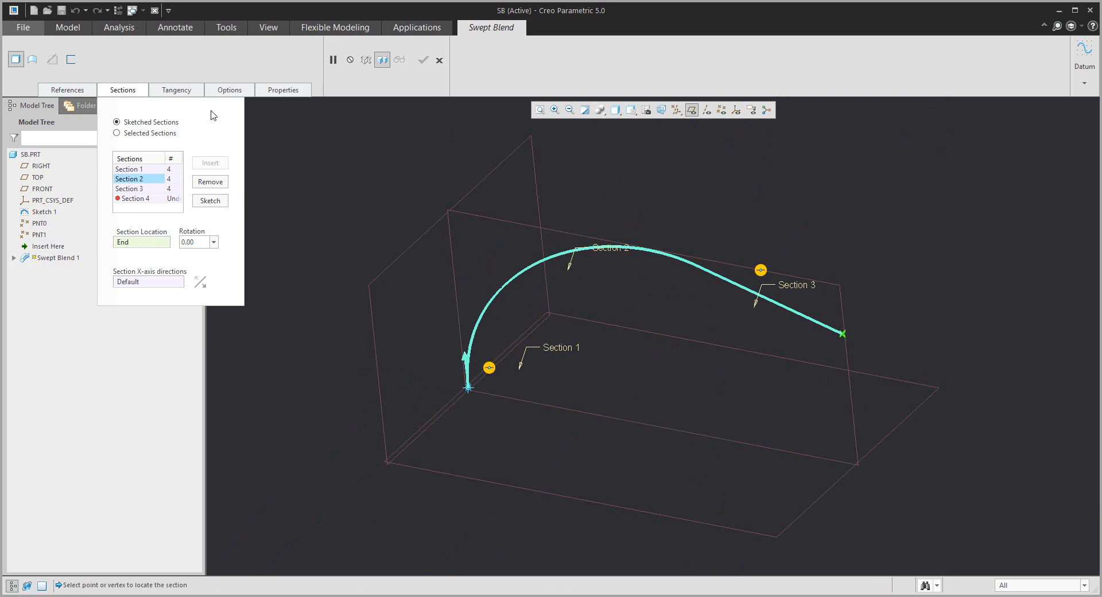
left_click(210, 200)
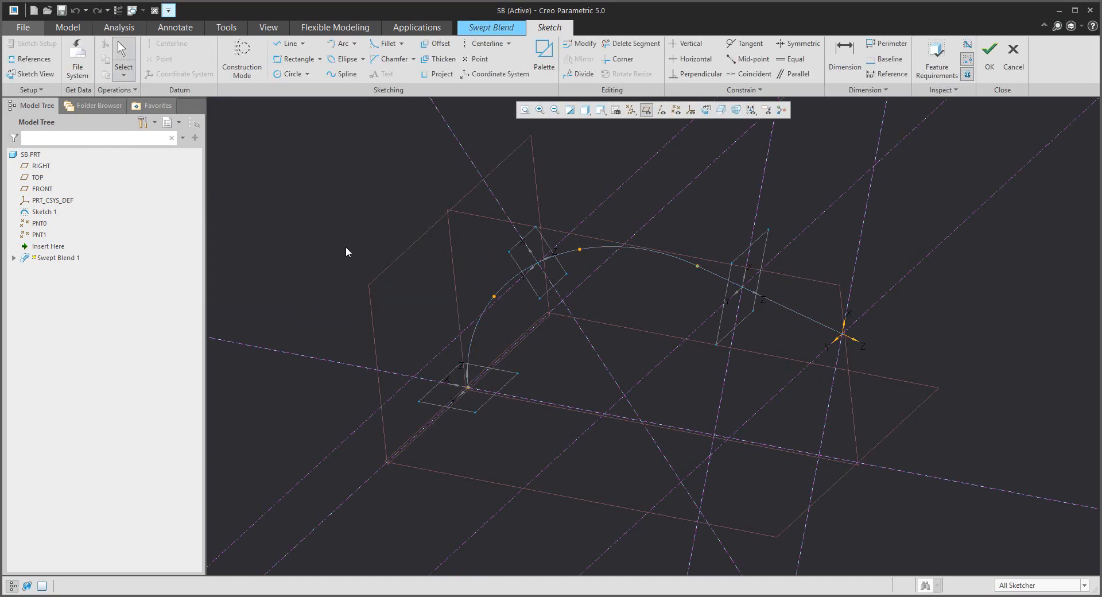
scroll(866, 351, "down", 4)
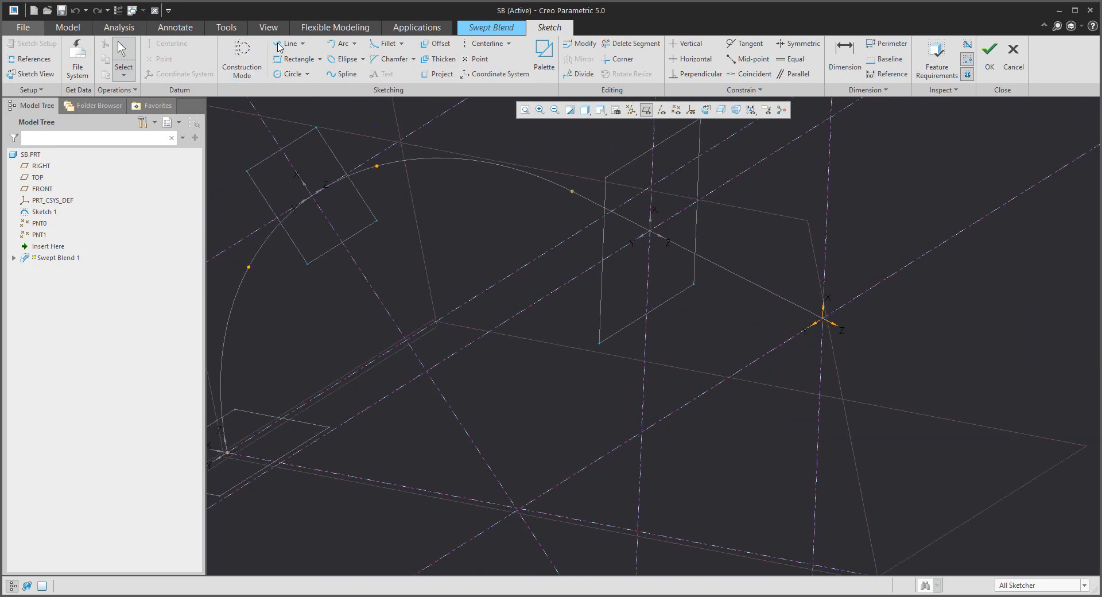
key("l")
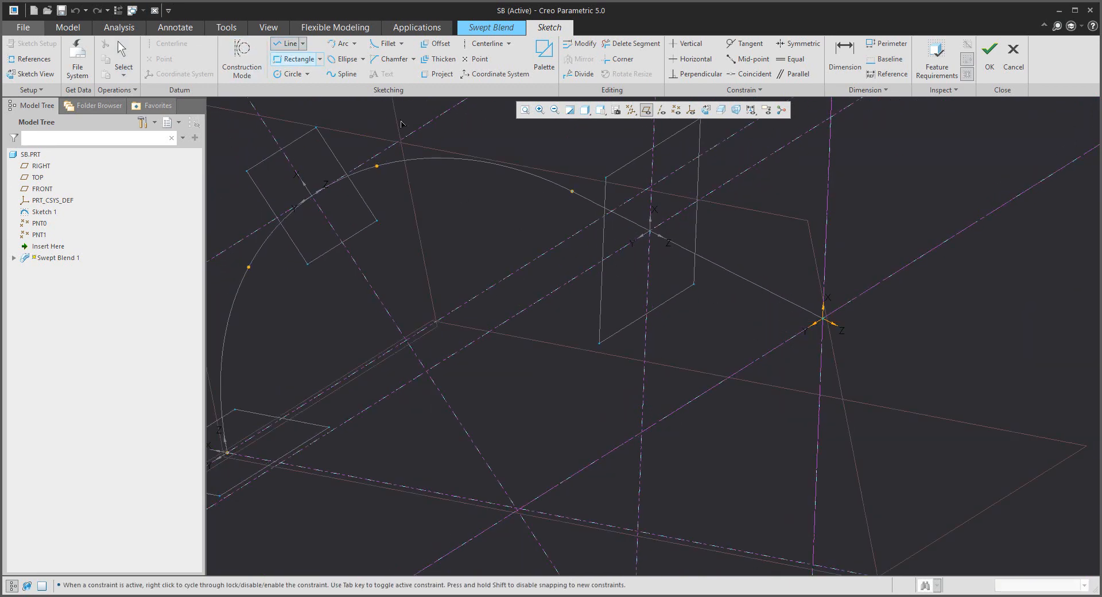
left_click(772, 263)
left_click(783, 398)
left_click(917, 345)
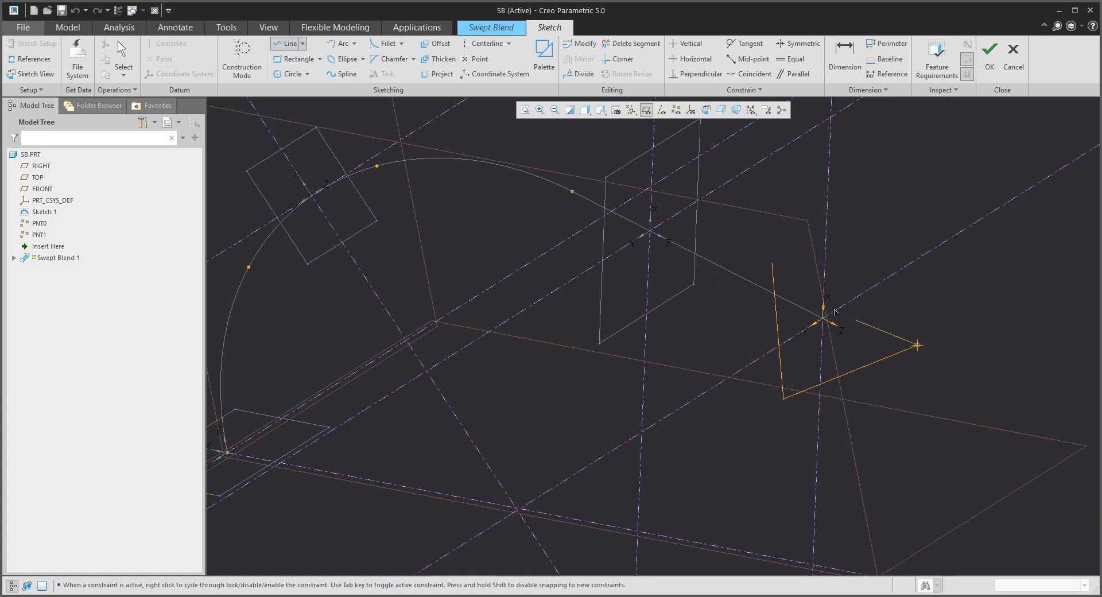
left_click(771, 264)
middle_click(731, 290)
middle_click(729, 291)
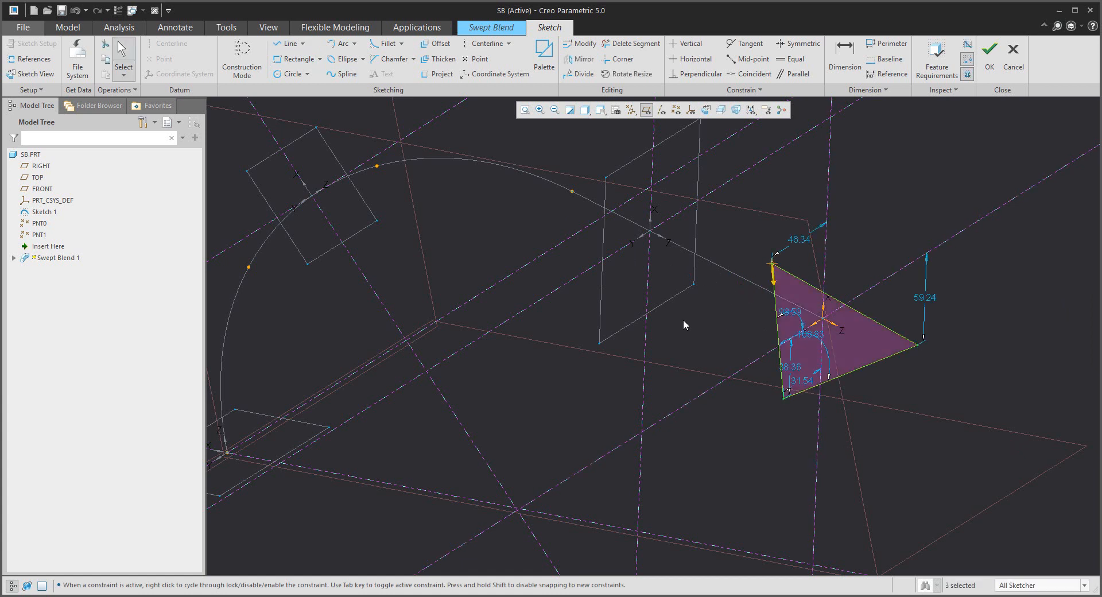
scroll(676, 331, "up", 1)
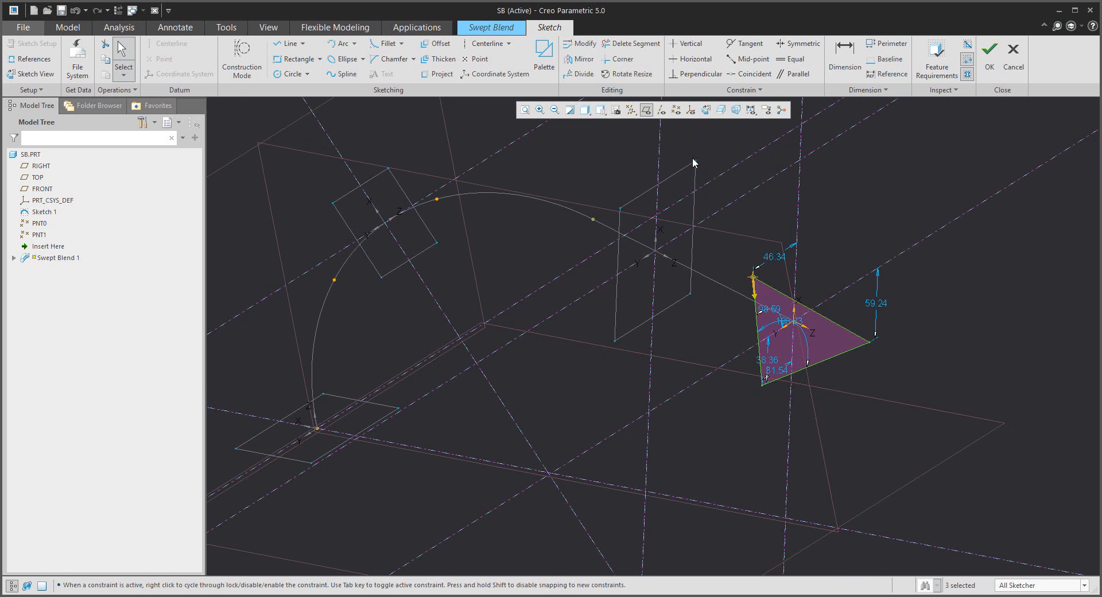
Add a blend vertex at the triangle corner opposite the side carrying the start arrow, and finish the fourth section
right_click(872, 341)
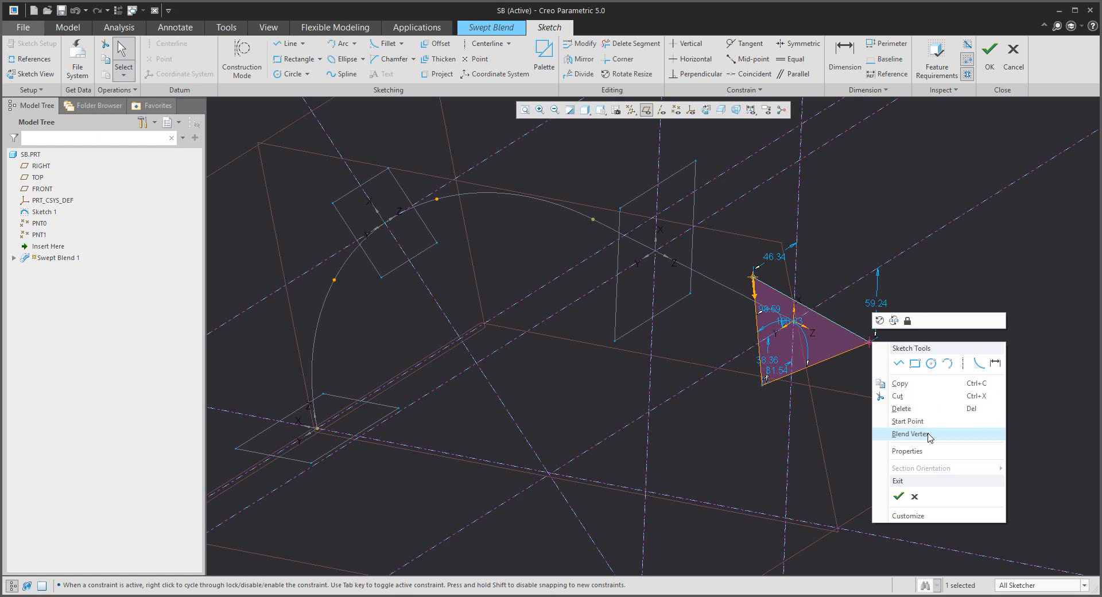
left_click(910, 434)
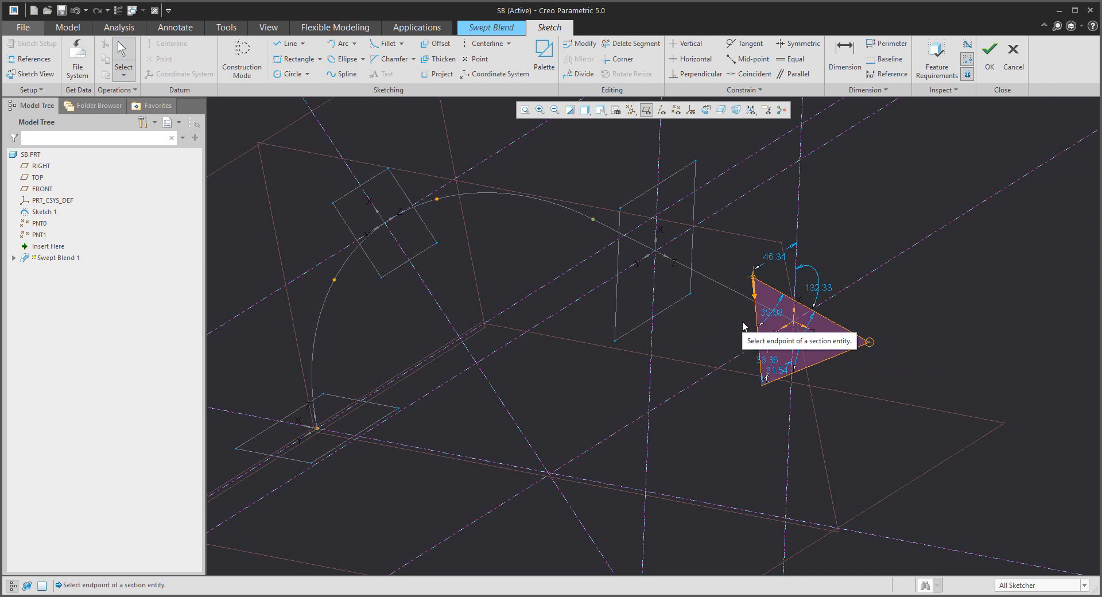
left_click(762, 386)
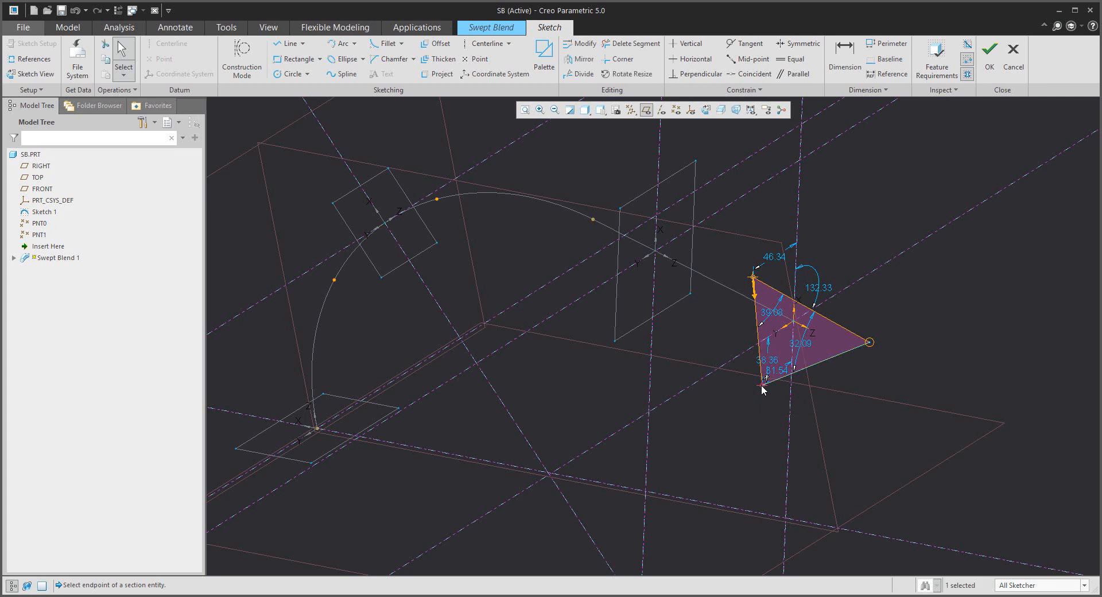
right_click(762, 387)
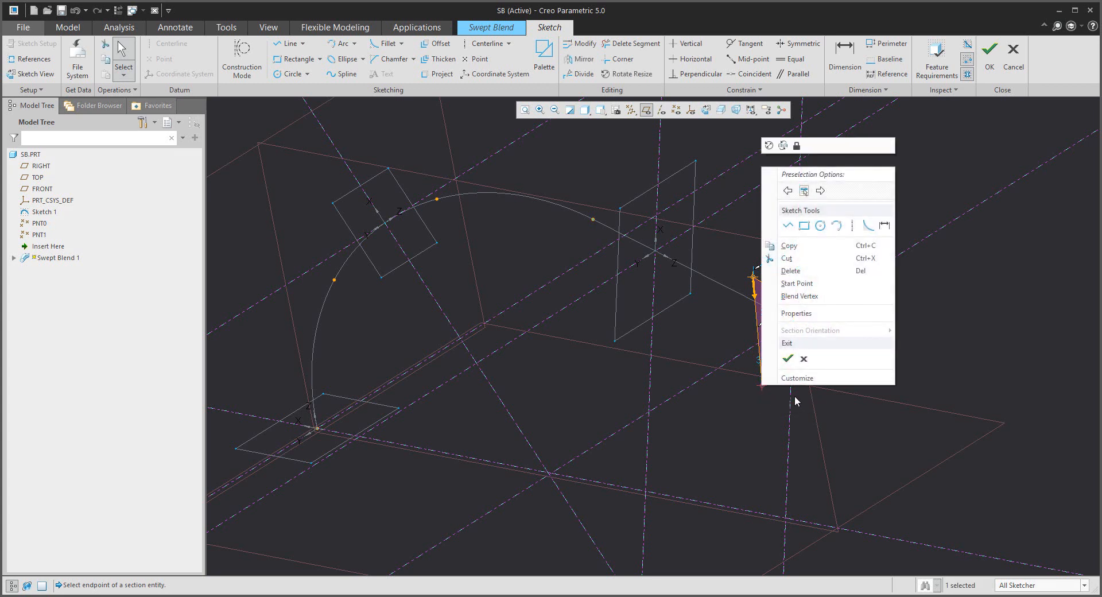
left_click(743, 413)
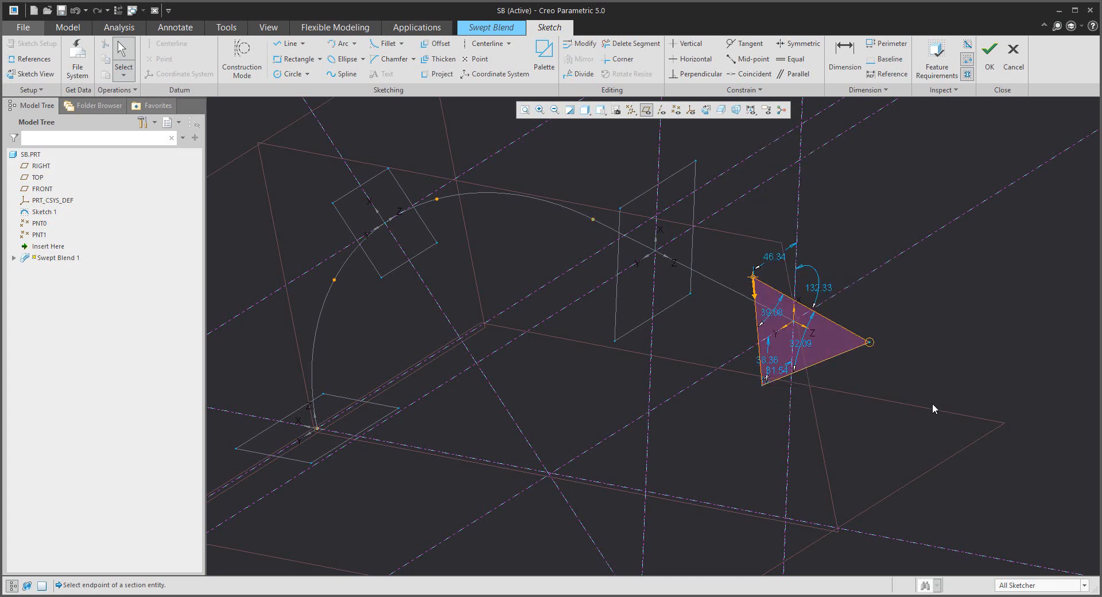
left_click(989, 52)
middle_click_drag(633, 373, 589, 355)
scroll(642, 402, "down", 2)
scroll(642, 406, "down", 1)
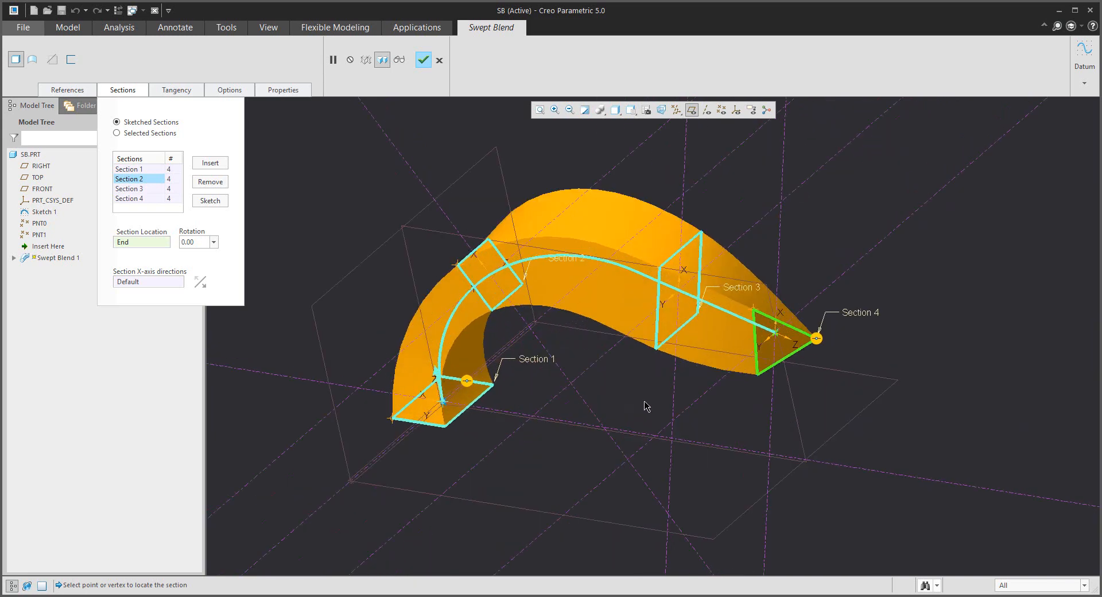
mouse_move(647, 405)
middle_mouse_down()
mouse_move(637, 373)
mouse_move(631, 385)
middle_mouse_up()
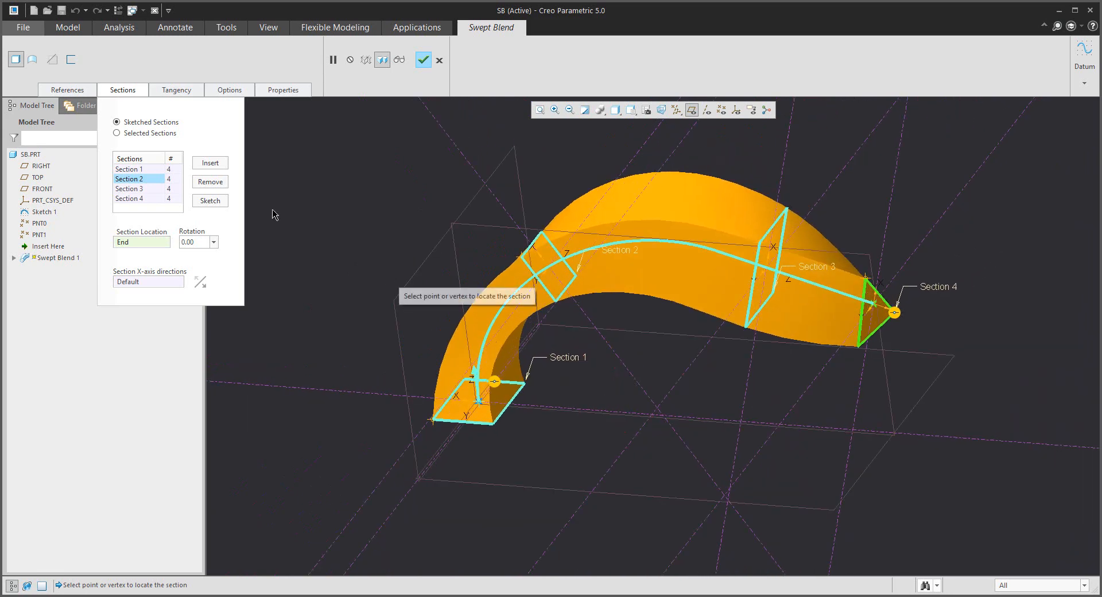
Set the tangency condition of both the start section and the end section to Normal
left_click(174, 89)
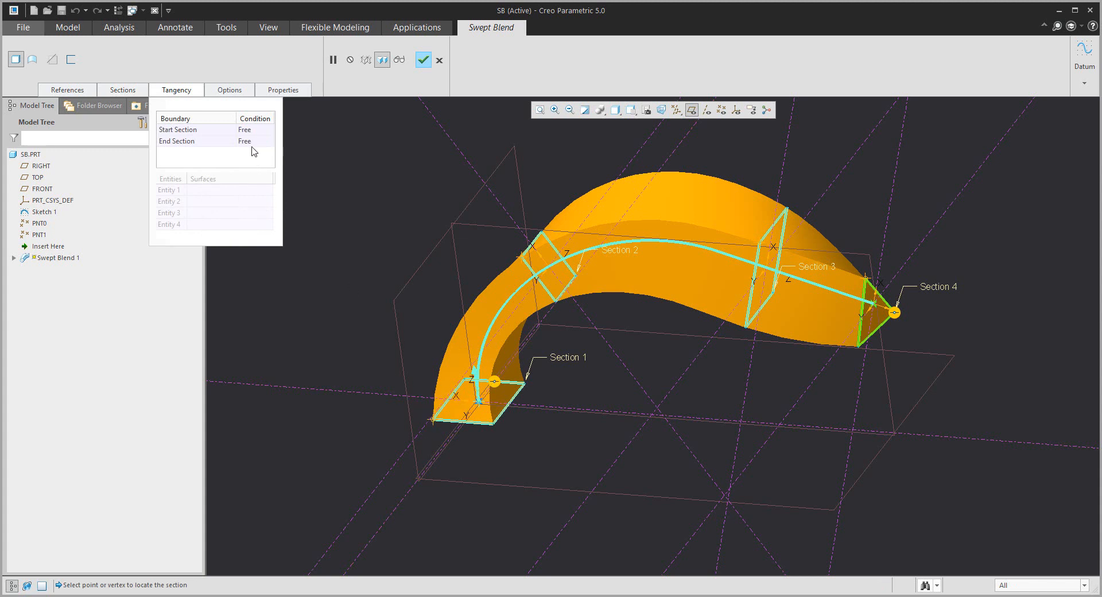
left_click(265, 131)
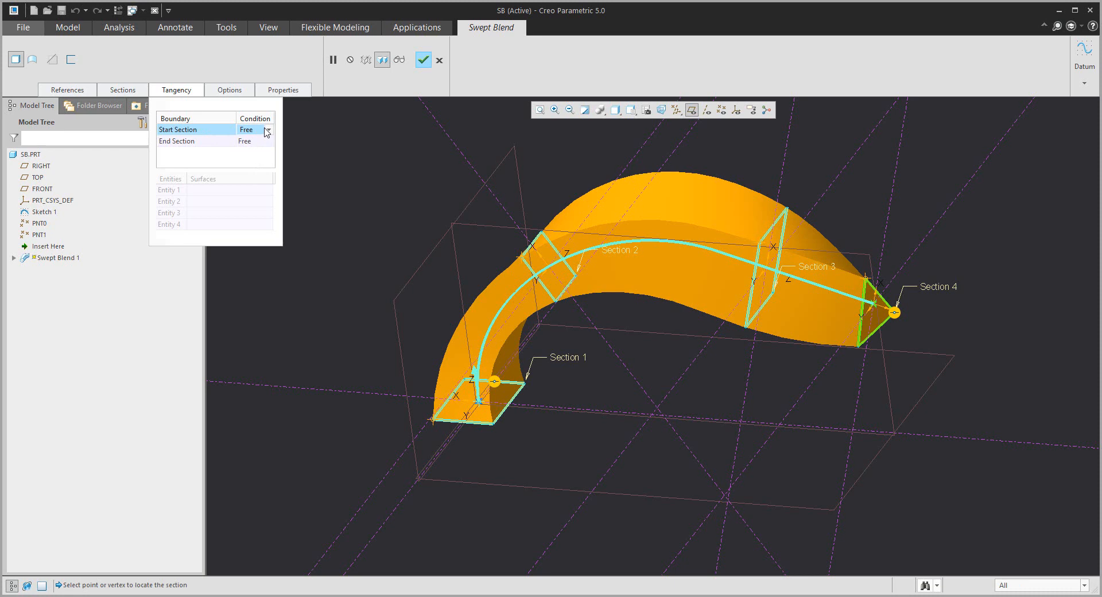
left_click(268, 131)
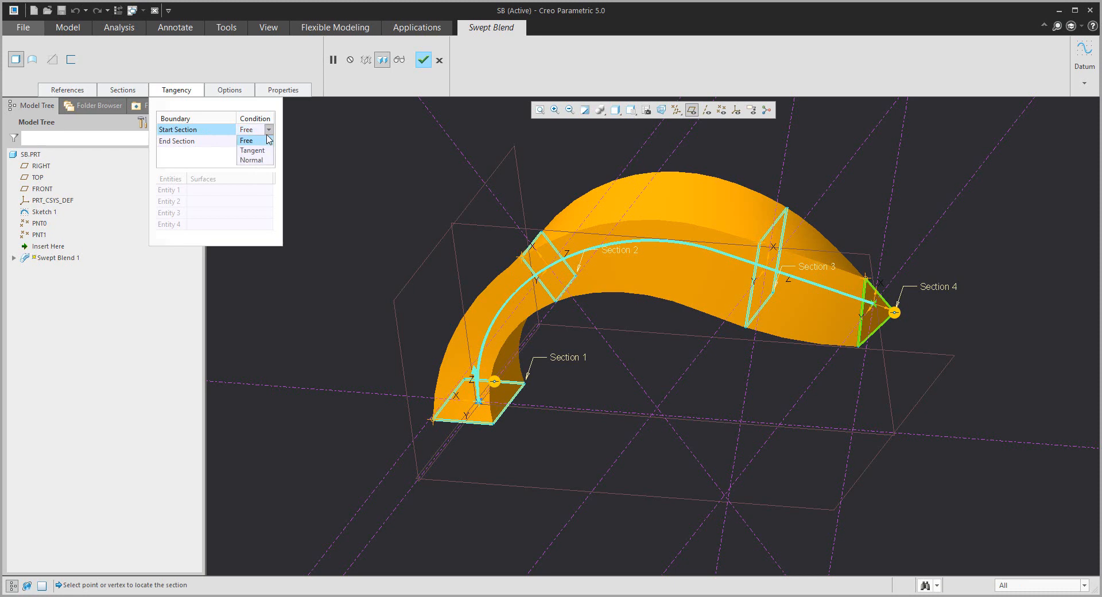
left_click(252, 159)
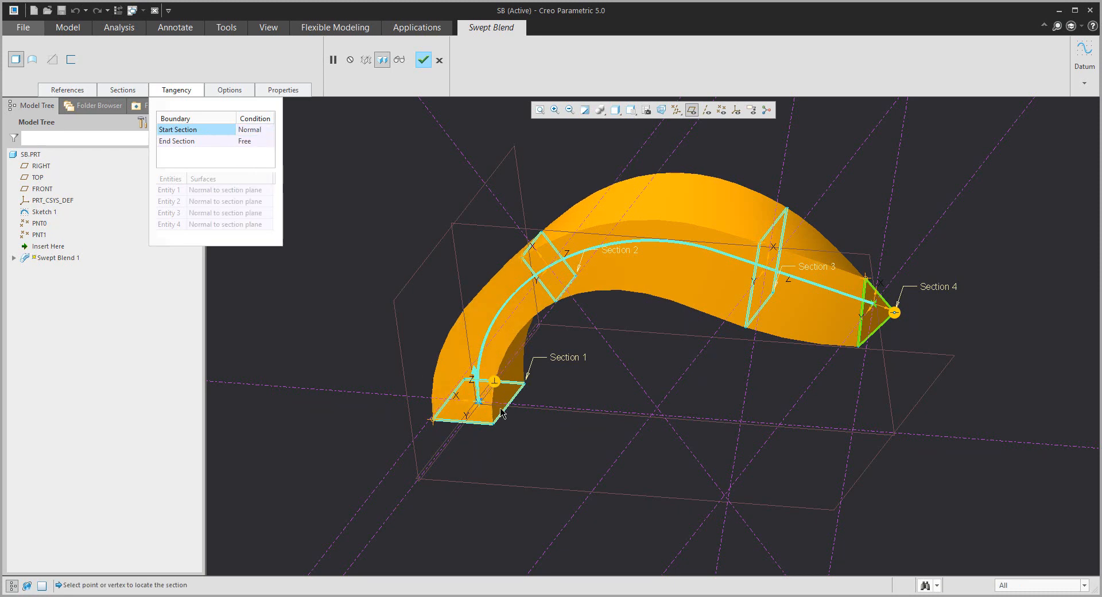
mouse_move(563, 369)
middle_mouse_down()
mouse_move(582, 345)
mouse_move(571, 348)
middle_mouse_up()
left_click(255, 141)
left_click(268, 141)
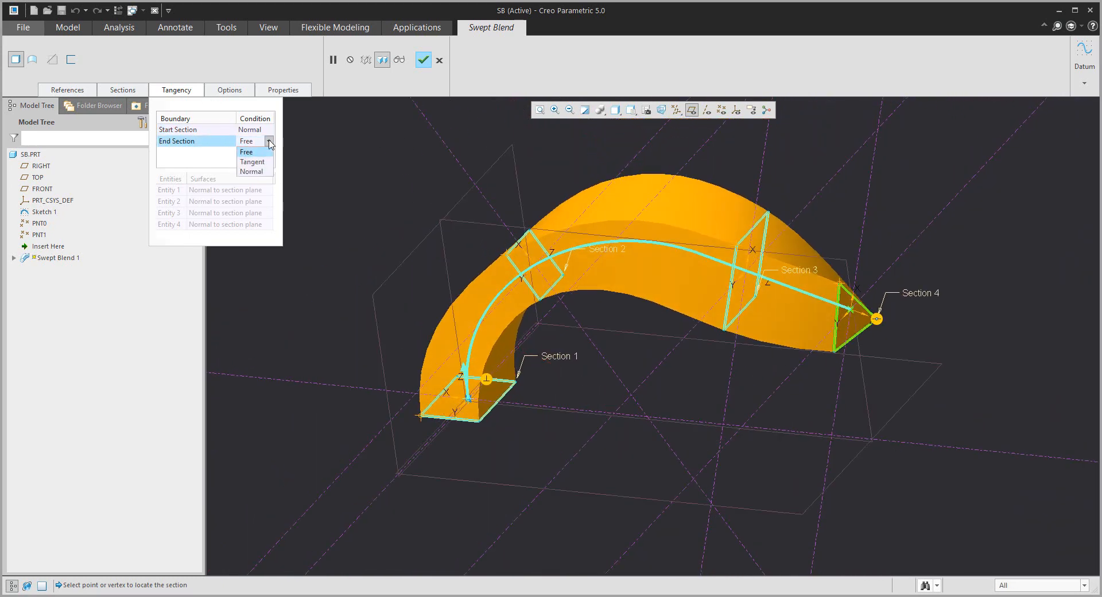
left_click(257, 172)
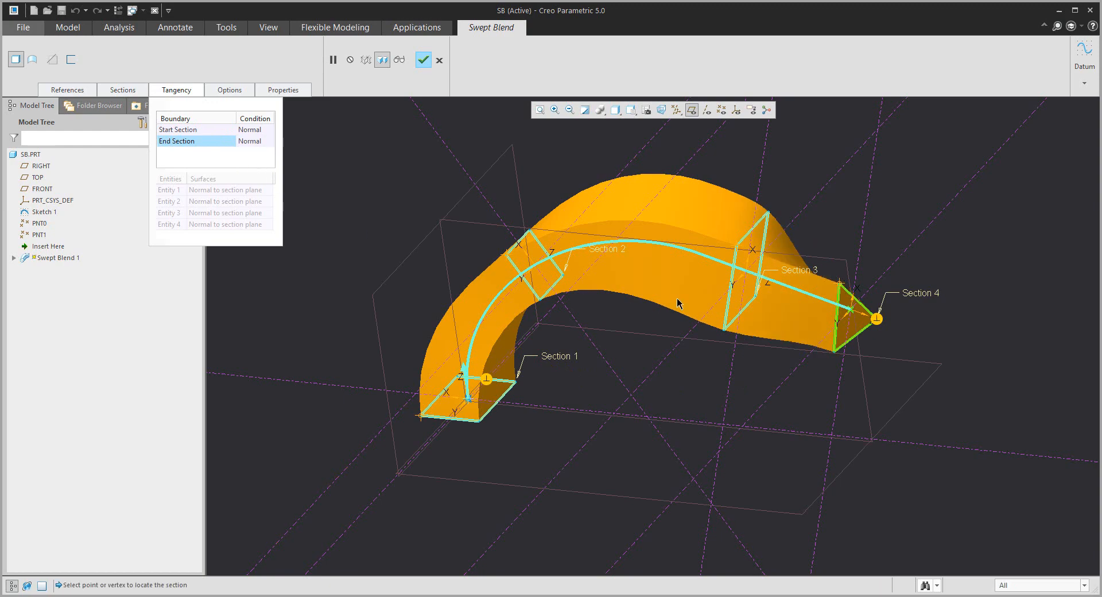
middle_click_drag(680, 304, 736, 313)
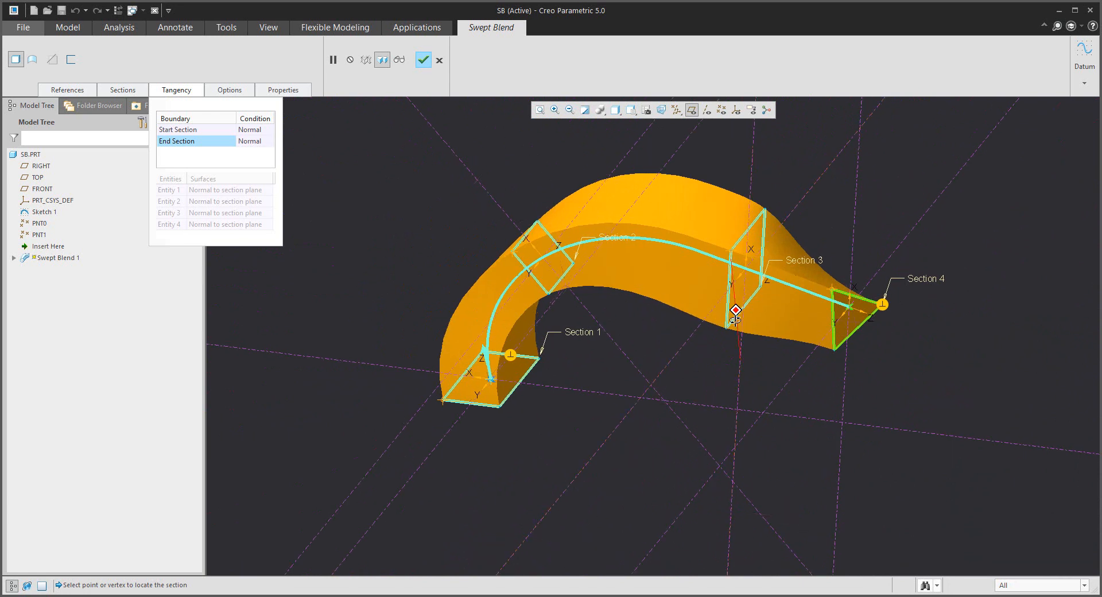
Reopen the sketch of Section 2 and reshape its rectangle to about 35 by 107 by moving a corner
left_click(123, 90)
left_click(132, 188)
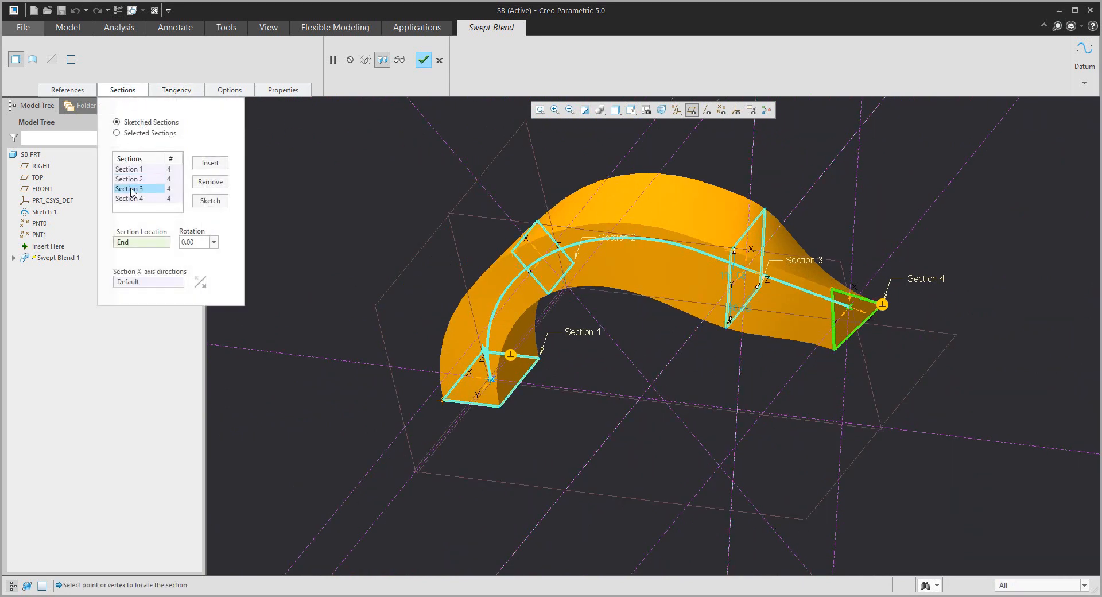
left_click(131, 169)
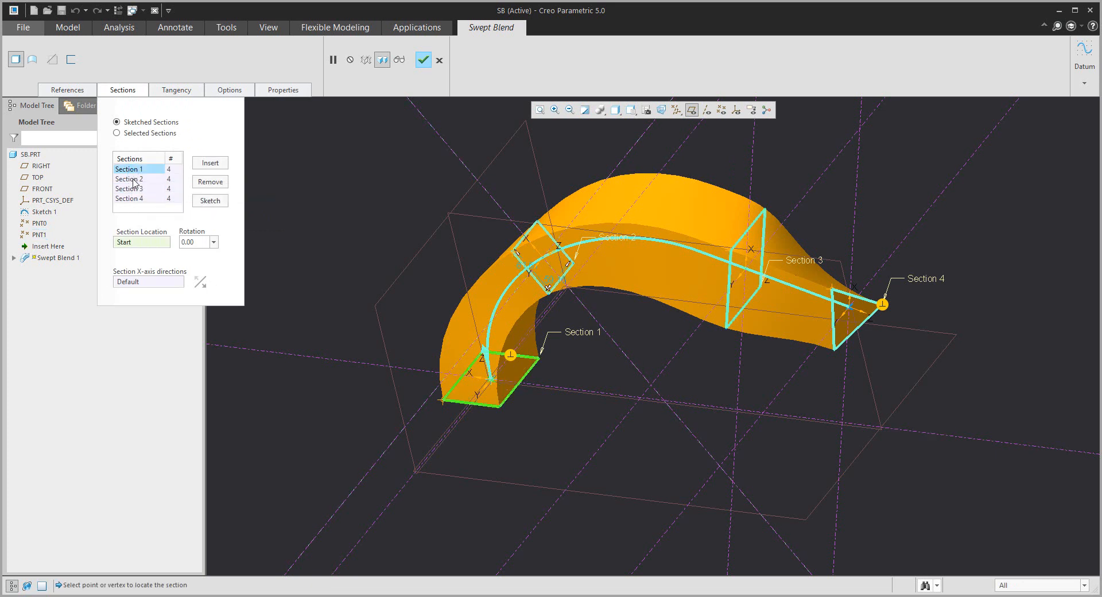
left_click(131, 178)
left_click(133, 189)
left_click(132, 178)
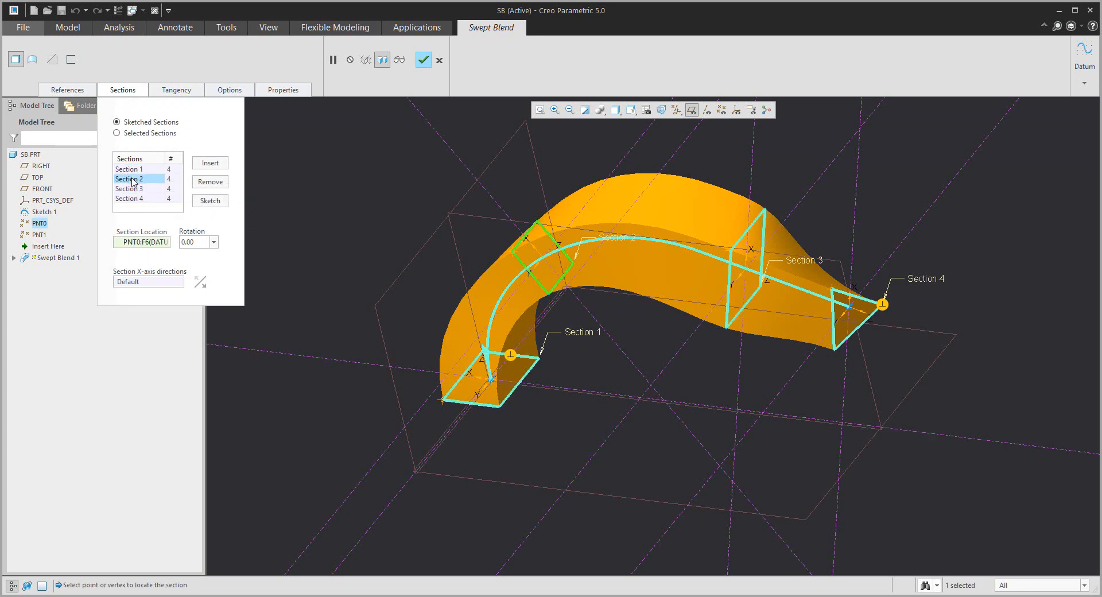
left_click(210, 201)
scroll(529, 276, "down", 3)
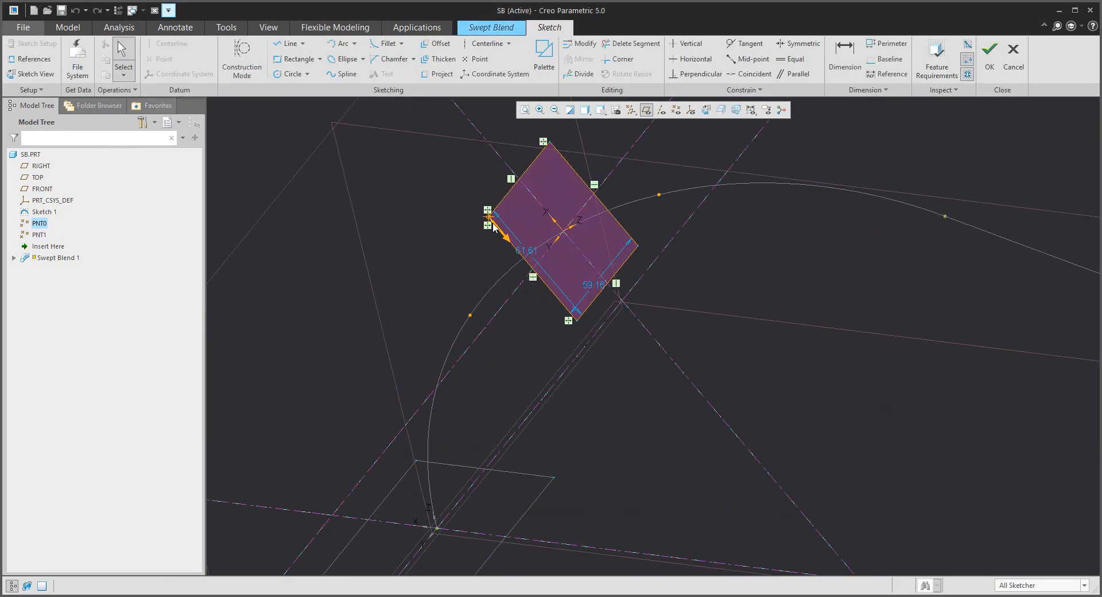
mouse_move(490, 219)
left_mouse_down()
mouse_move(462, 267)
mouse_move(481, 269)
left_mouse_up()
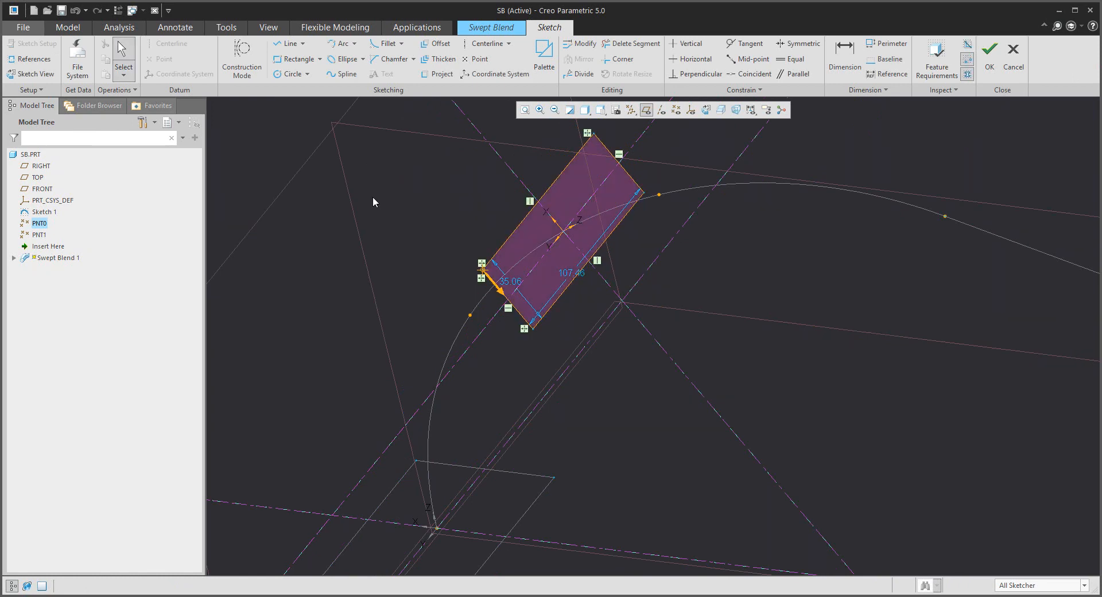
Accept the reshaped Section 2 sketch and return to the swept blend definition
left_click(990, 56)
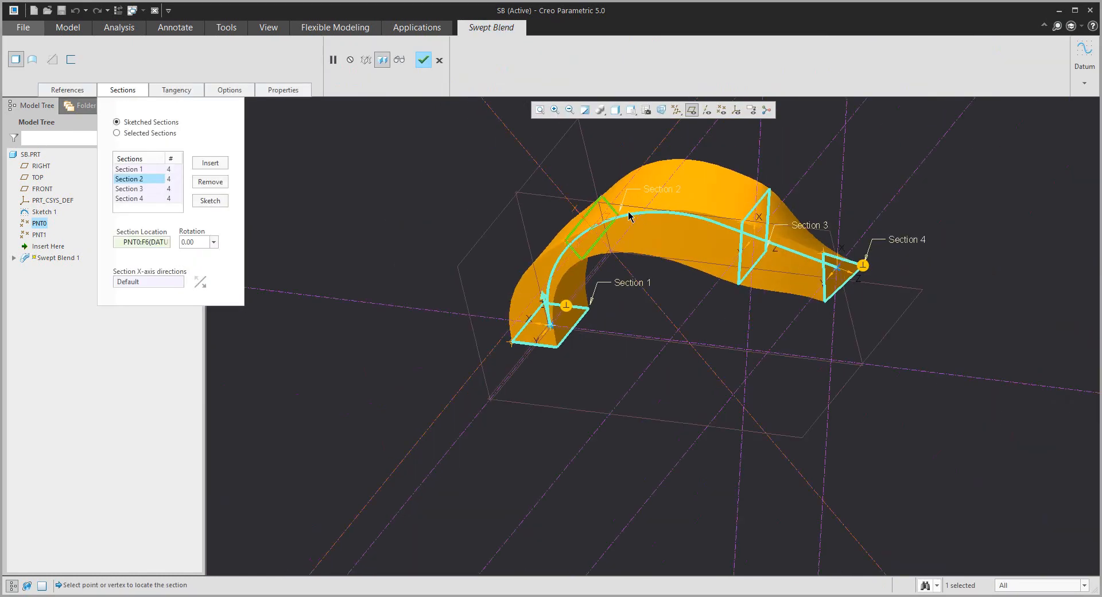
mouse_move(630, 214)
middle_mouse_down()
mouse_move(713, 193)
mouse_move(627, 209)
middle_mouse_up()
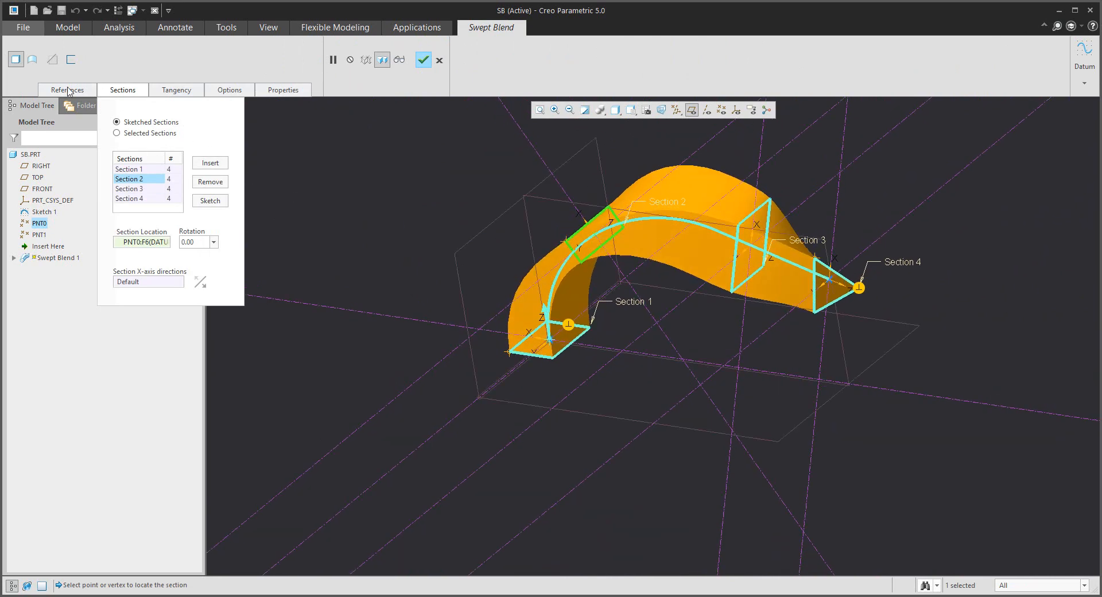
Try the swept blend as a surface to inspect its open ends, and switch it back to a solid
left_click(31, 60)
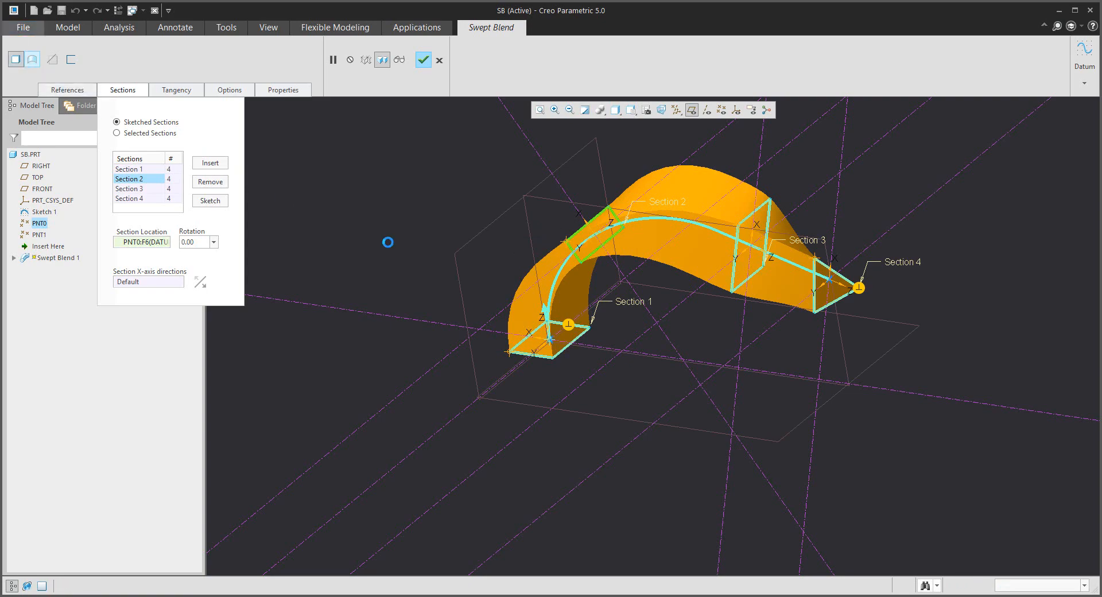
scroll(838, 289, "up", 5)
scroll(799, 264, "down", 6)
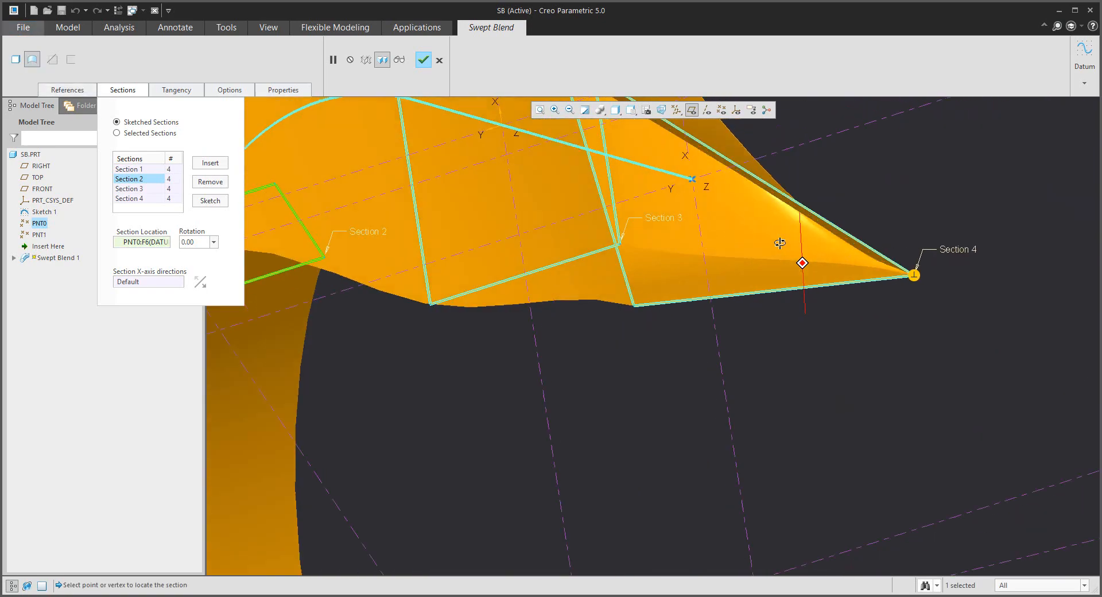
middle_click_drag(792, 307, 632, 357)
scroll(500, 468, "up", 3)
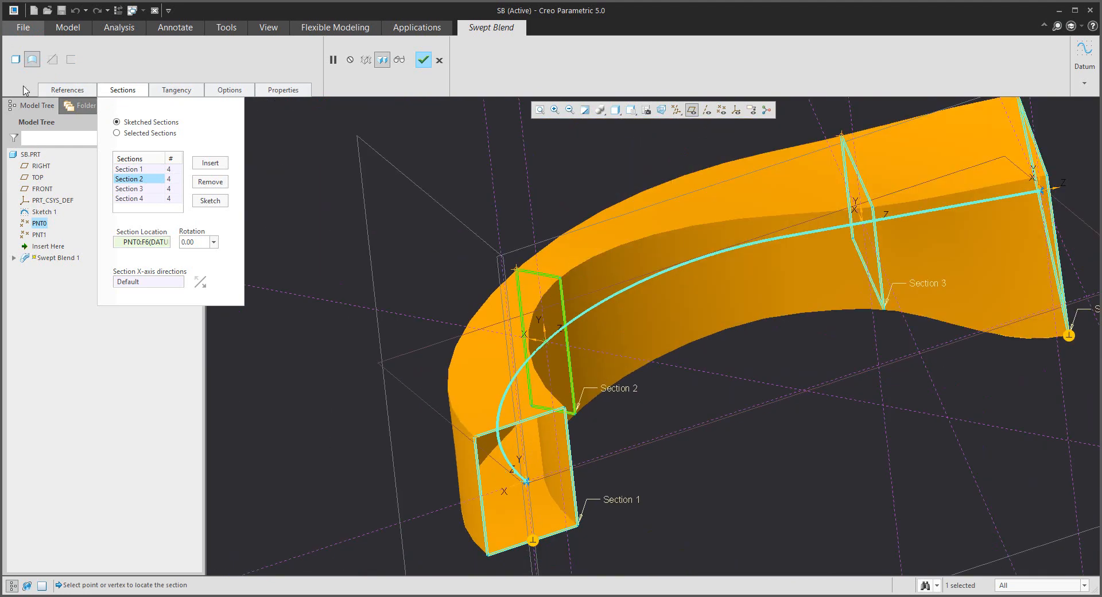
left_click(16, 59)
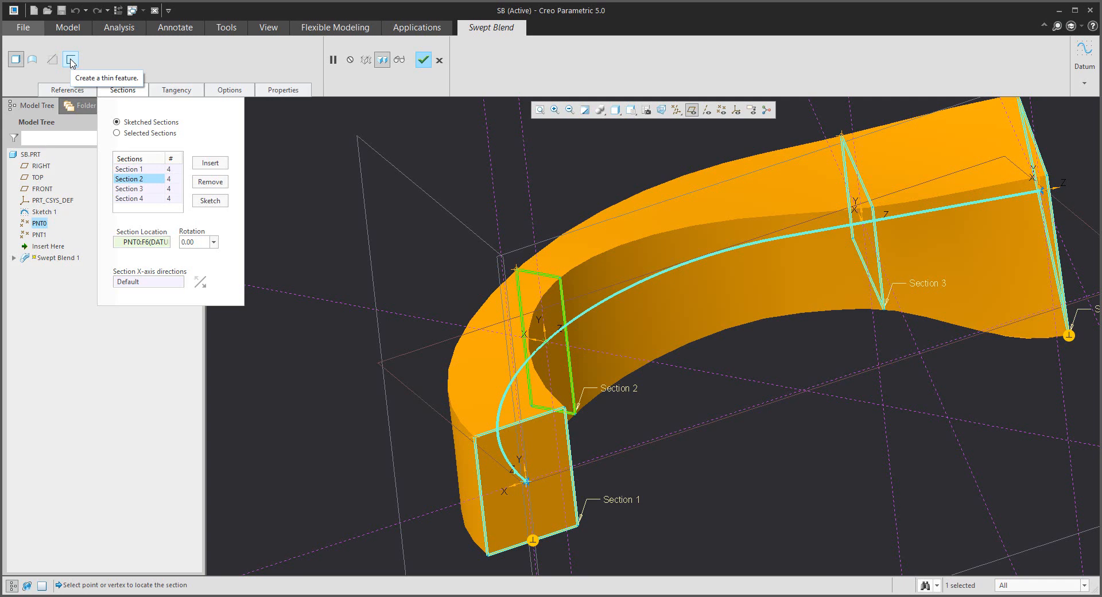
Try the thin feature option on the solid swept blend and turn it off again
left_click(71, 60)
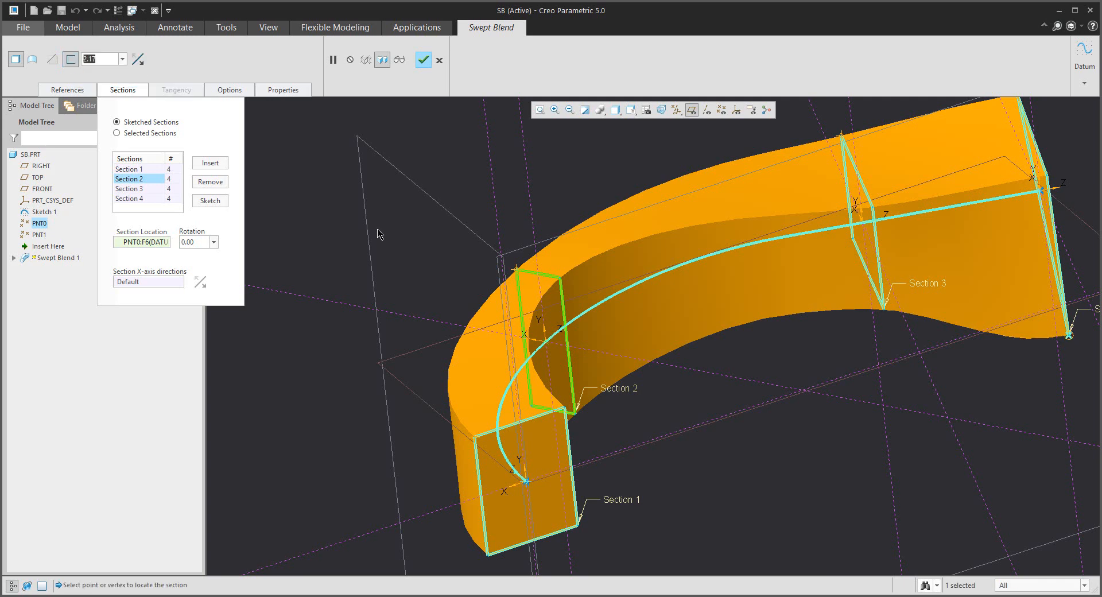
scroll(488, 264, "down", 5)
middle_click_drag(588, 315, 619, 307)
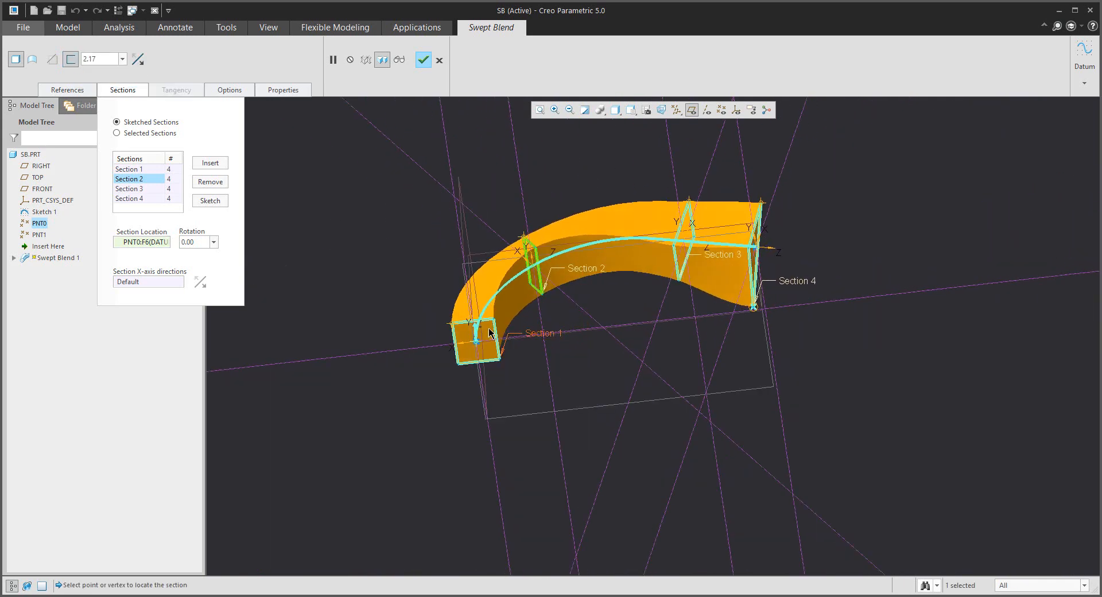
left_click(71, 59)
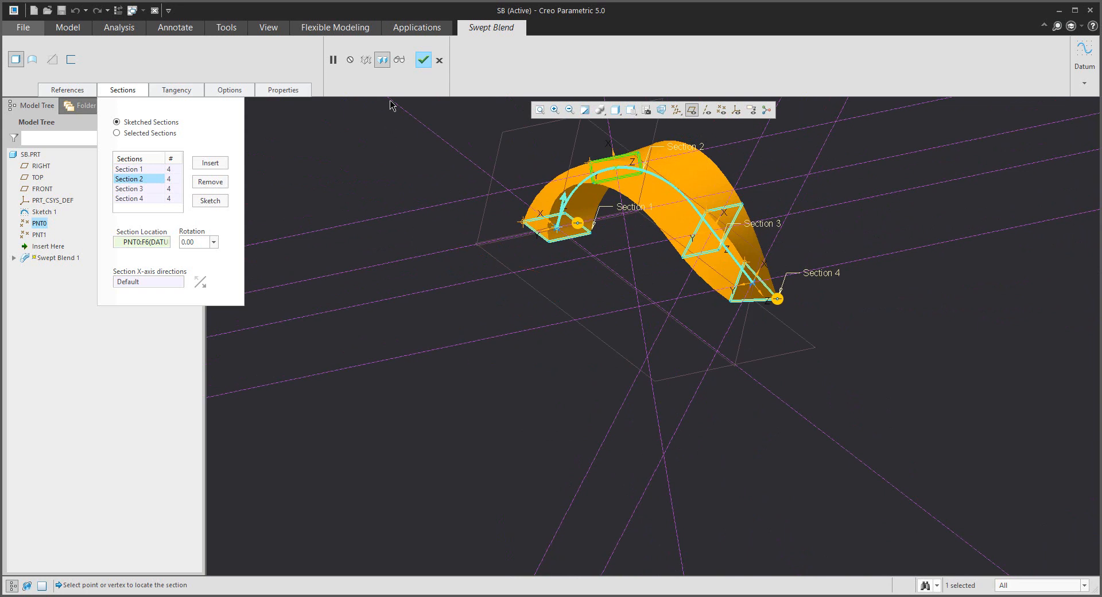
Complete the solid swept blend feature and hide the datum planes
left_click(423, 60)
middle_click_drag(667, 345, 716, 342)
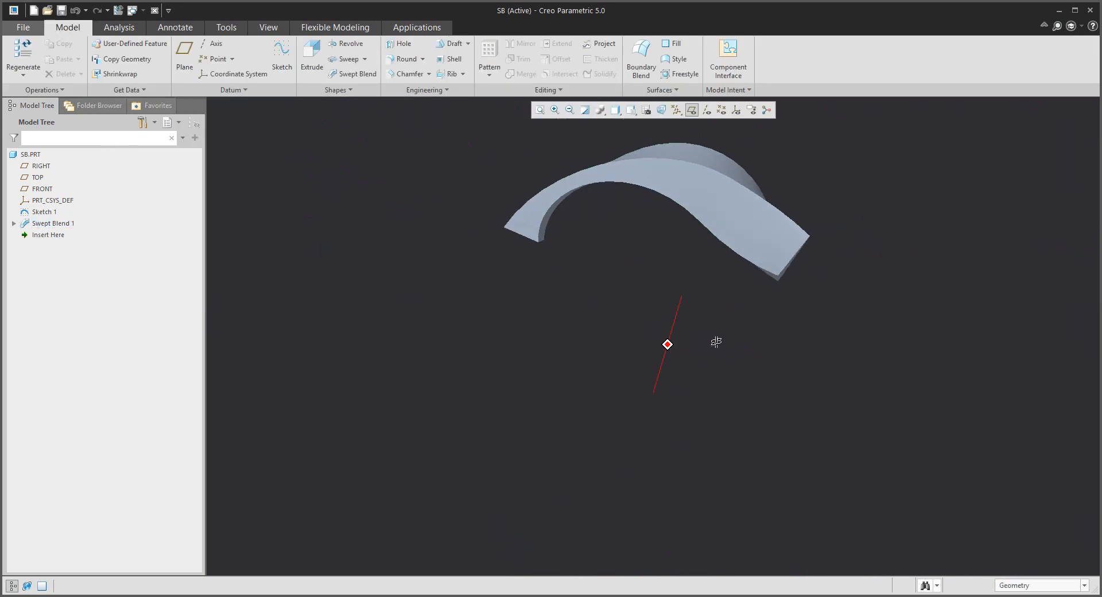
scroll(665, 391, "up", 3)
scroll(663, 309, "down", 4)
middle_click_drag(645, 325, 577, 333)
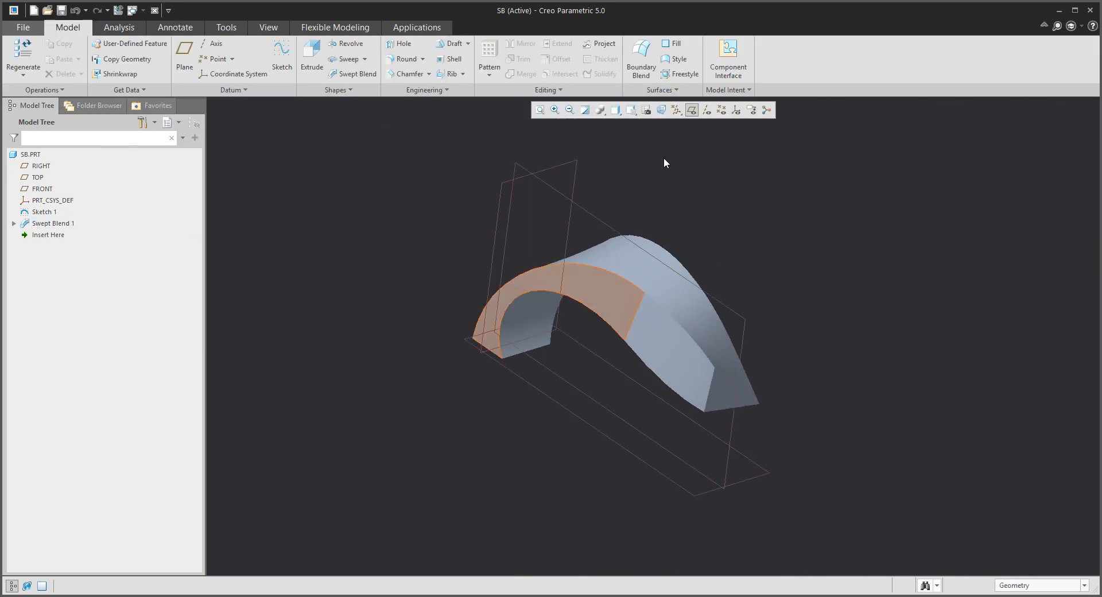
left_click(692, 109)
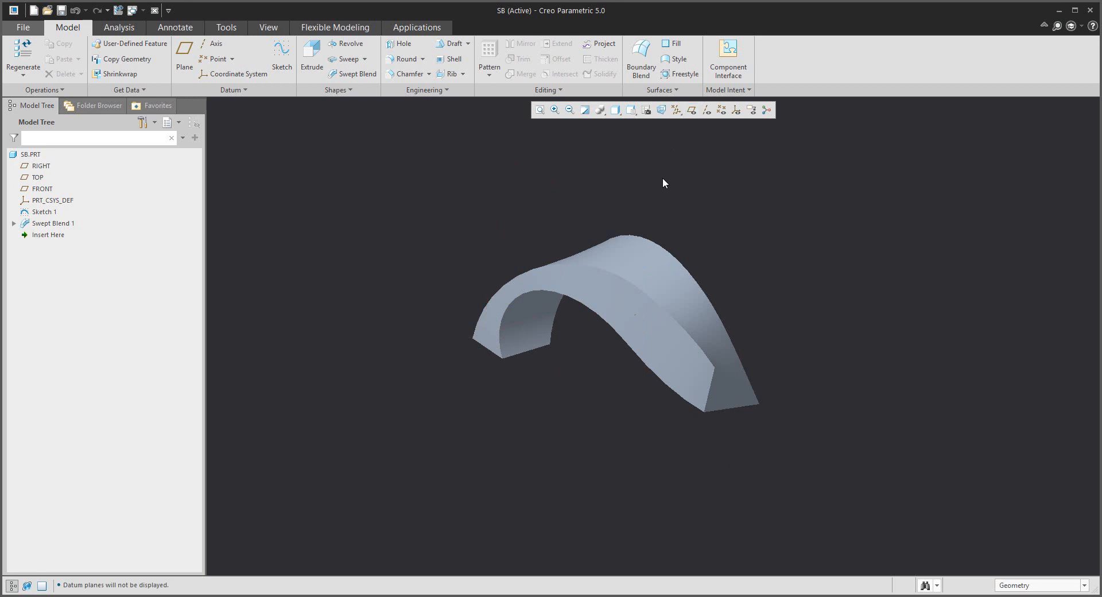